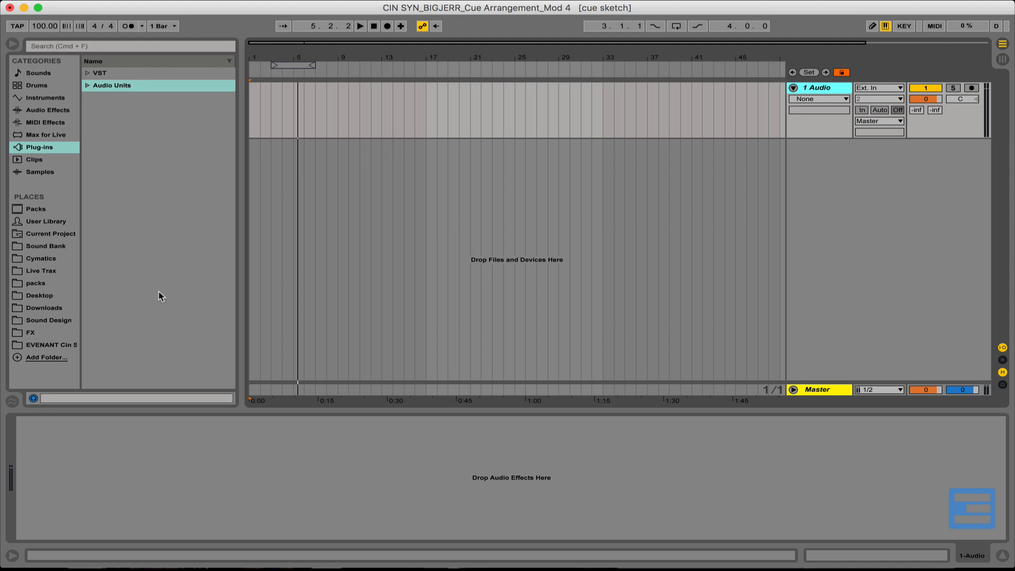
- Place the BOOM stem from the Cinematic Synthesis_Cue_Audio Stems folder at the start of the 1 Audio track and hide the browser
click(68, 345)
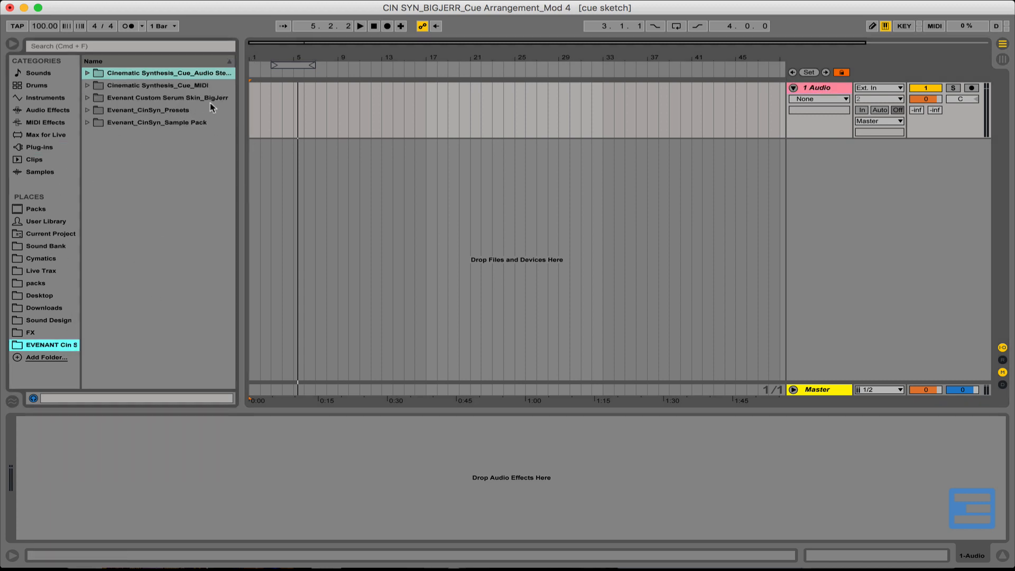
drag(242, 102, 284, 105)
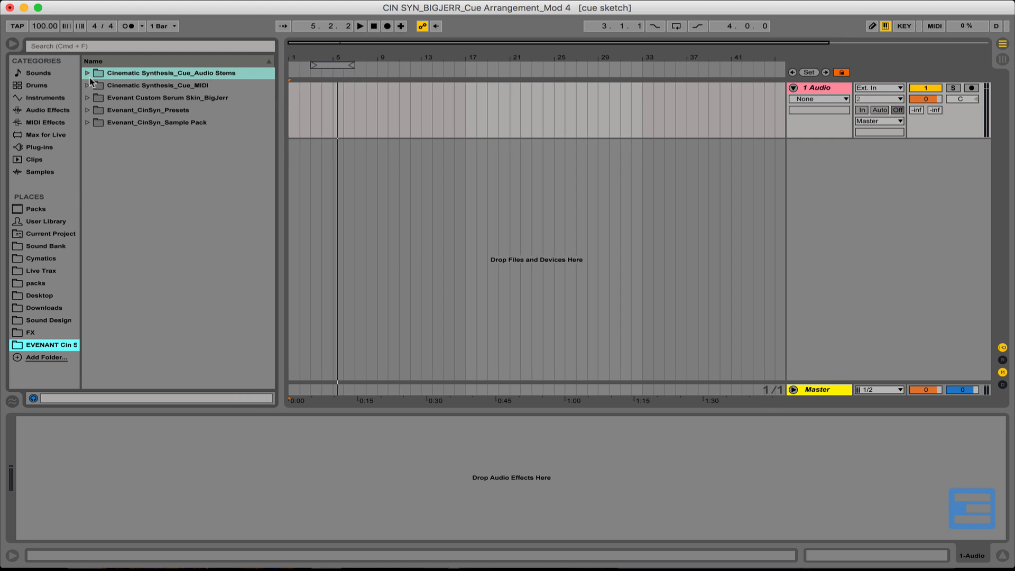
click(88, 73)
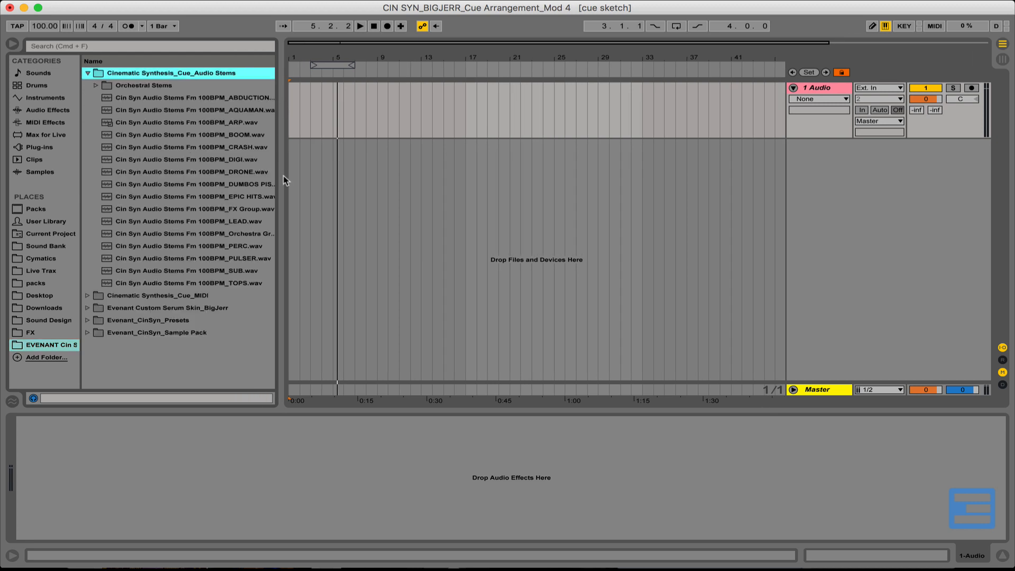
click(203, 135)
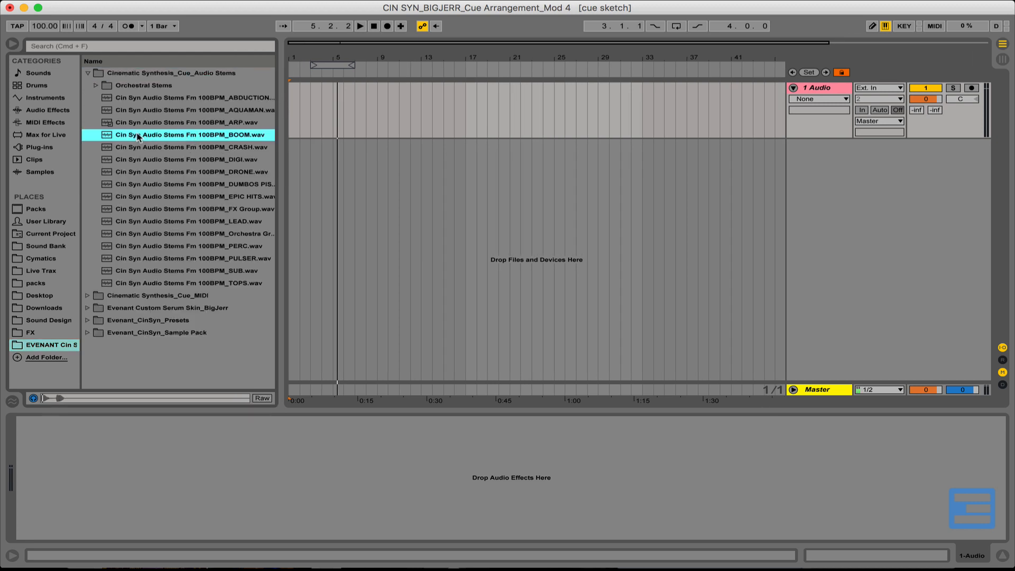
mouse_move(140, 138)
mouse_down()
mouse_move(336, 139)
mouse_move(279, 104)
mouse_move(294, 111)
mouse_up()
drag(298, 51, 298, 57)
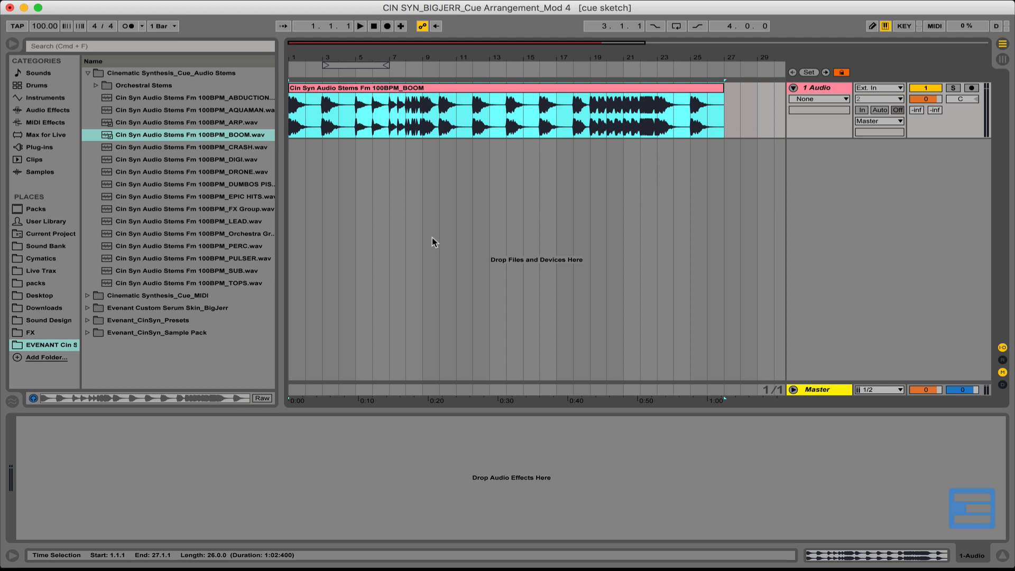
drag(299, 57, 299, 85)
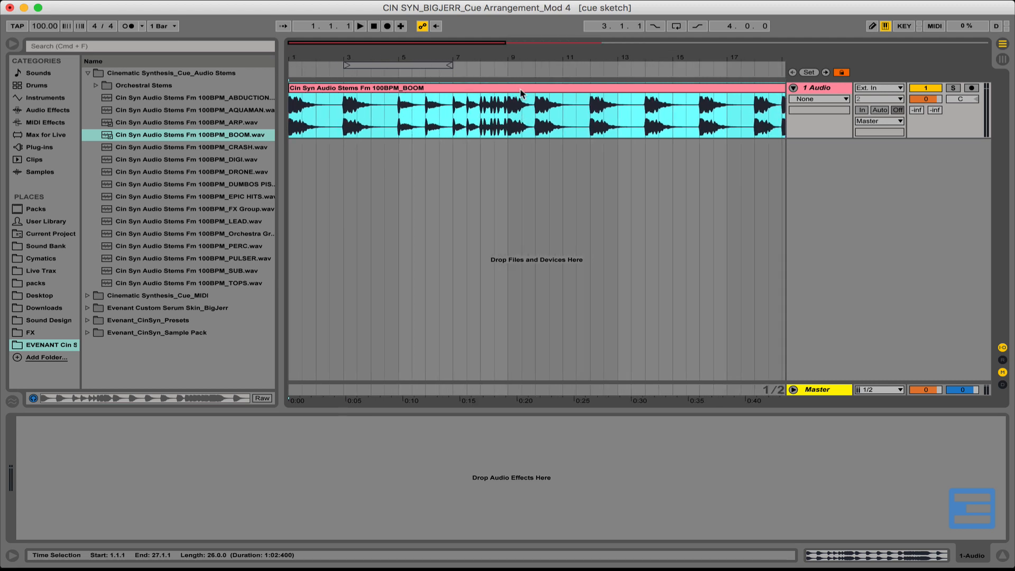
click(12, 44)
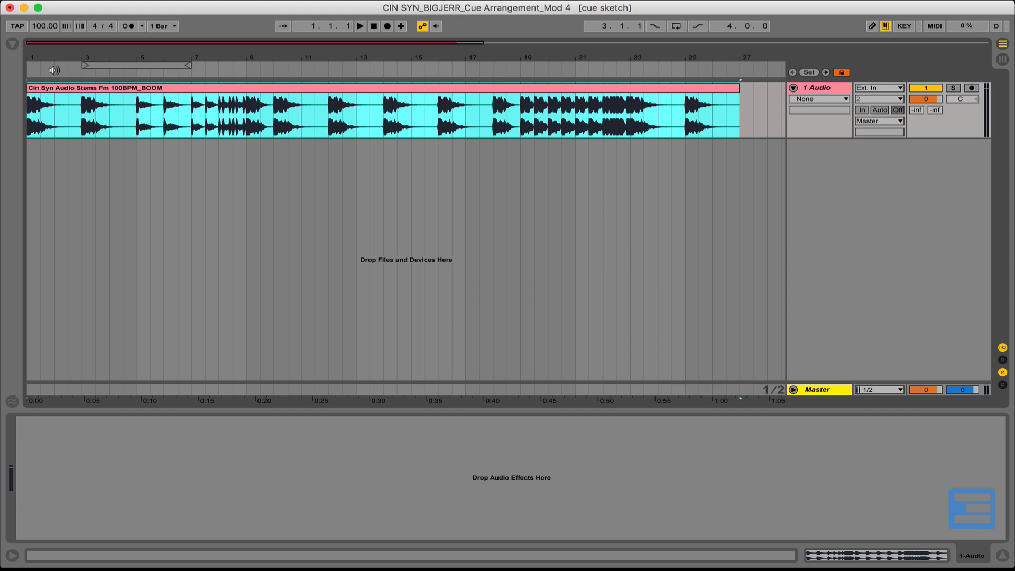
- Add an arrangement locator named Intro and position it at bar 1
right_click(53, 70)
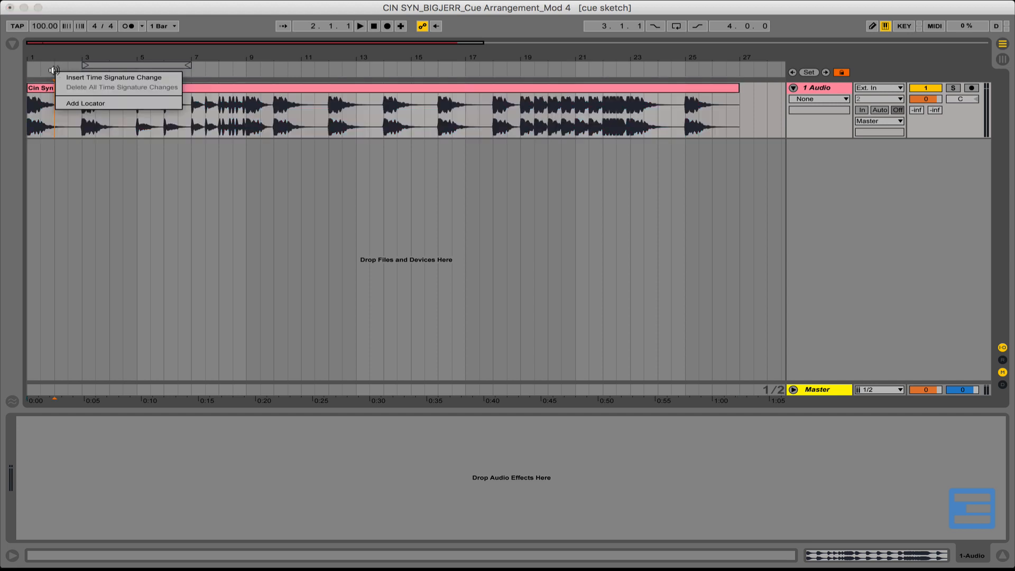
click(96, 104)
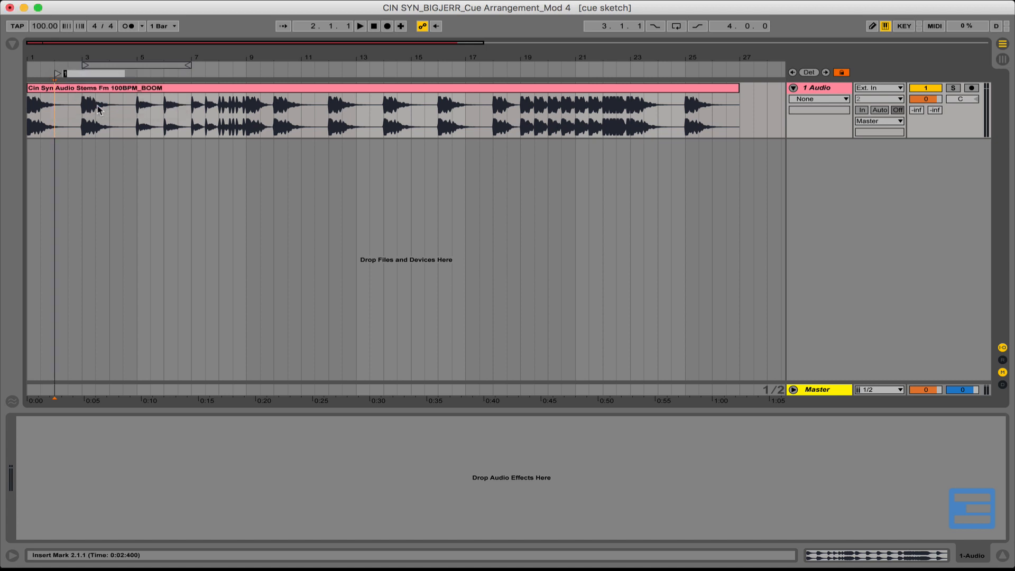
text(Intro)
key(Return)
drag(73, 74, 32, 77)
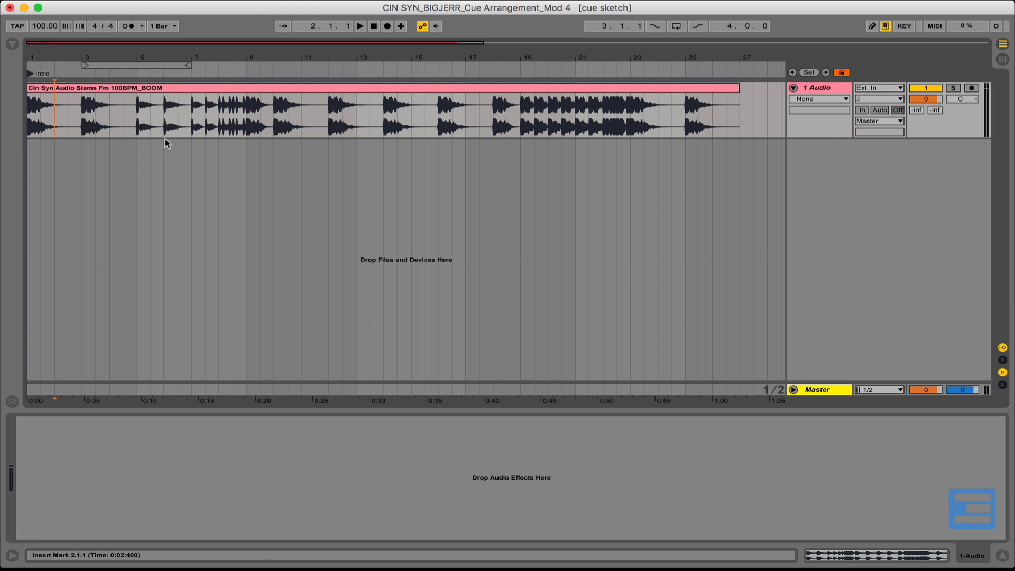
- Set the arrangement to a fixed grid of 1 Bar
click(197, 192)
right_click(198, 192)
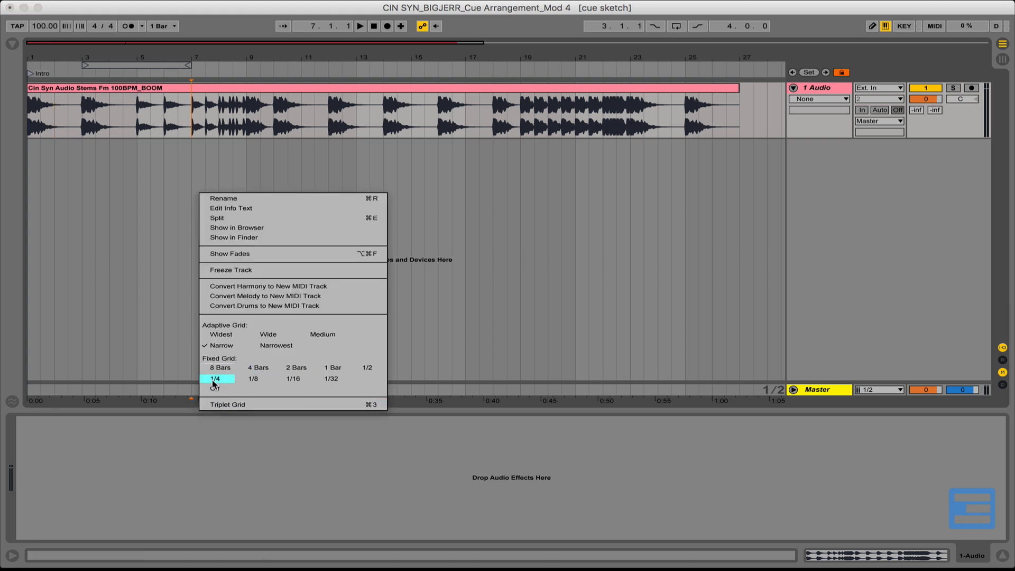
click(334, 368)
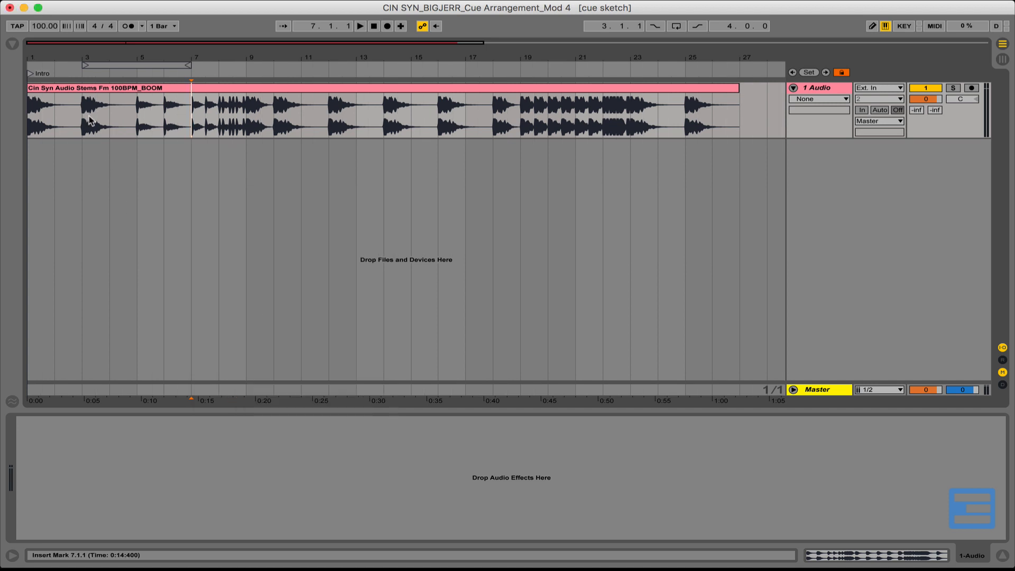
- Audition the stem from bar 5 and add a locator named Build there
drag(50, 57, 60, 80)
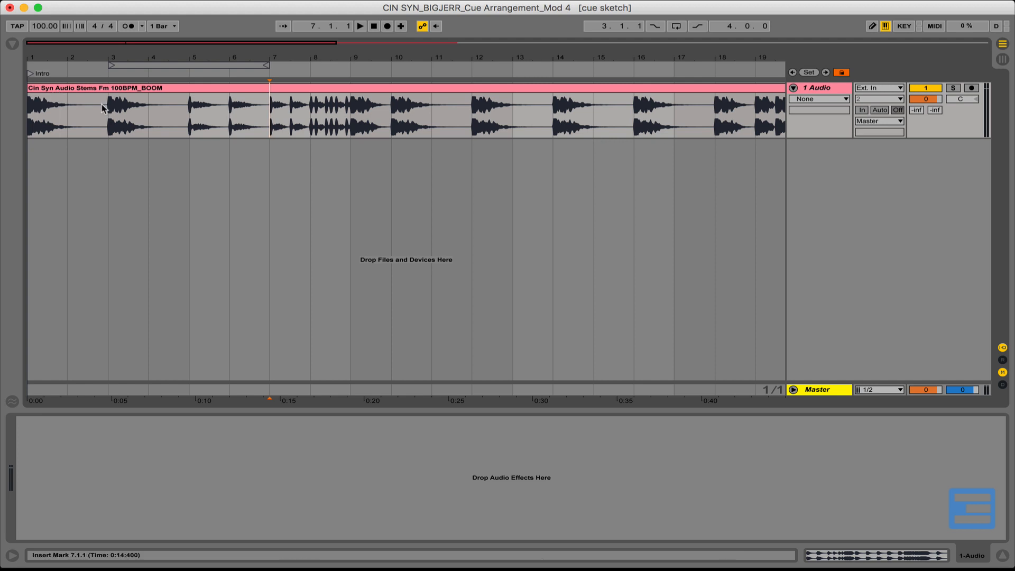
click(188, 76)
key(space)
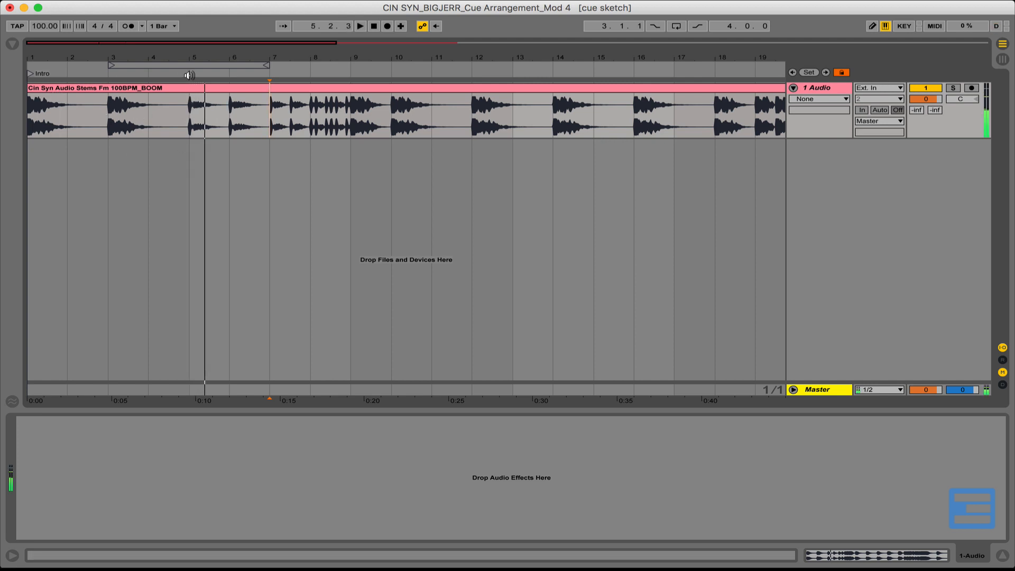
right_click(189, 77)
click(206, 108)
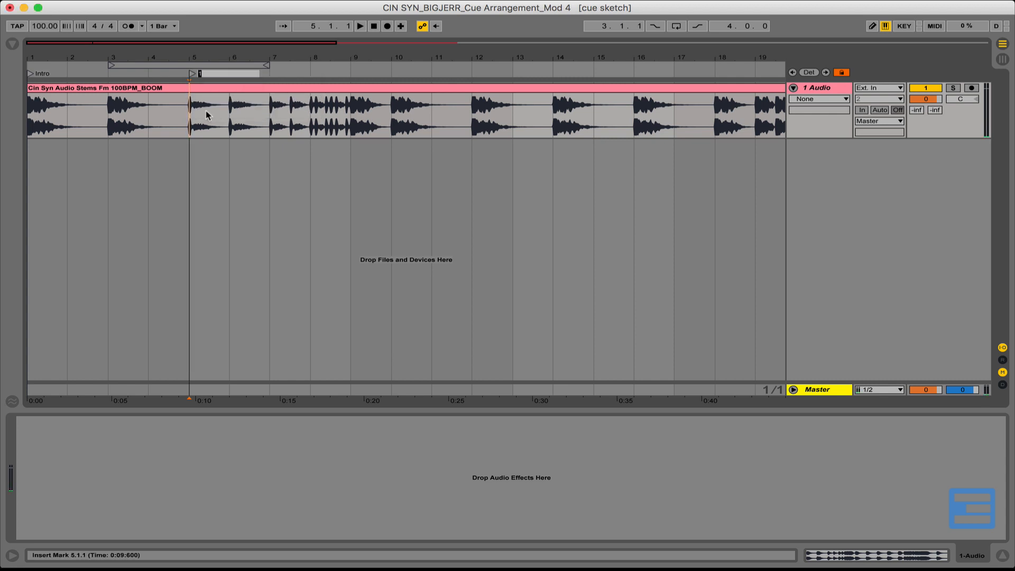
text(Build)
key(Return)
click(201, 79)
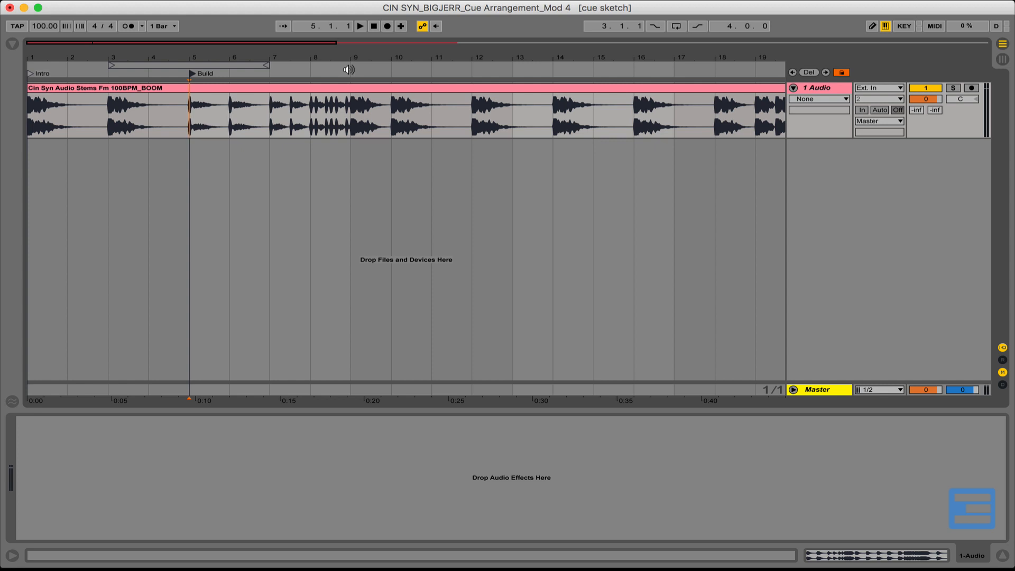
- Add a locator named Breaks at bar 9 of the arrangement
right_click(350, 71)
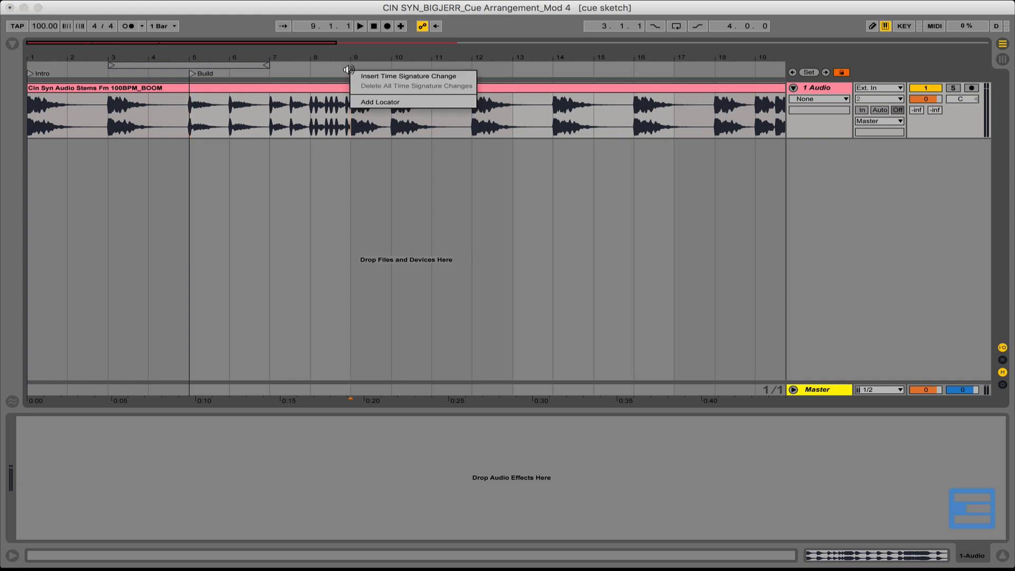
click(363, 102)
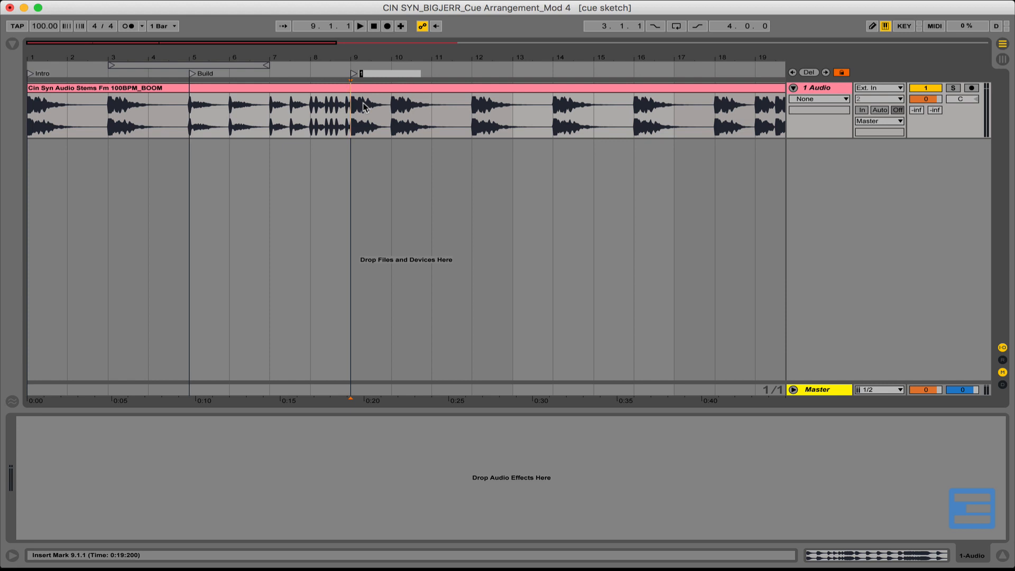
text(Breaks)
key(Return)
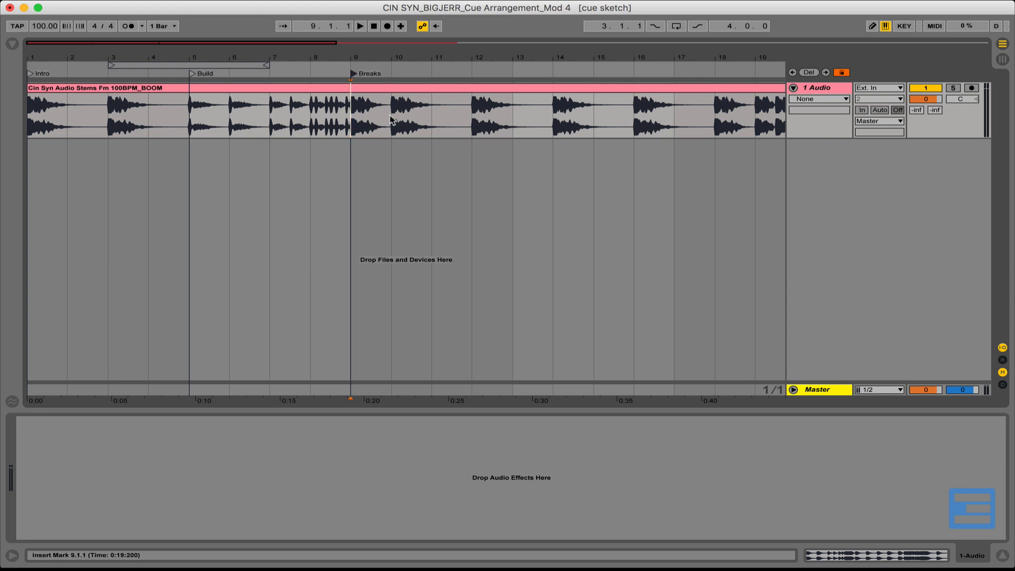
- Mark out the one-bar break at bar 9 and add a locator named Body at bar 10
drag(469, 53, 468, 38)
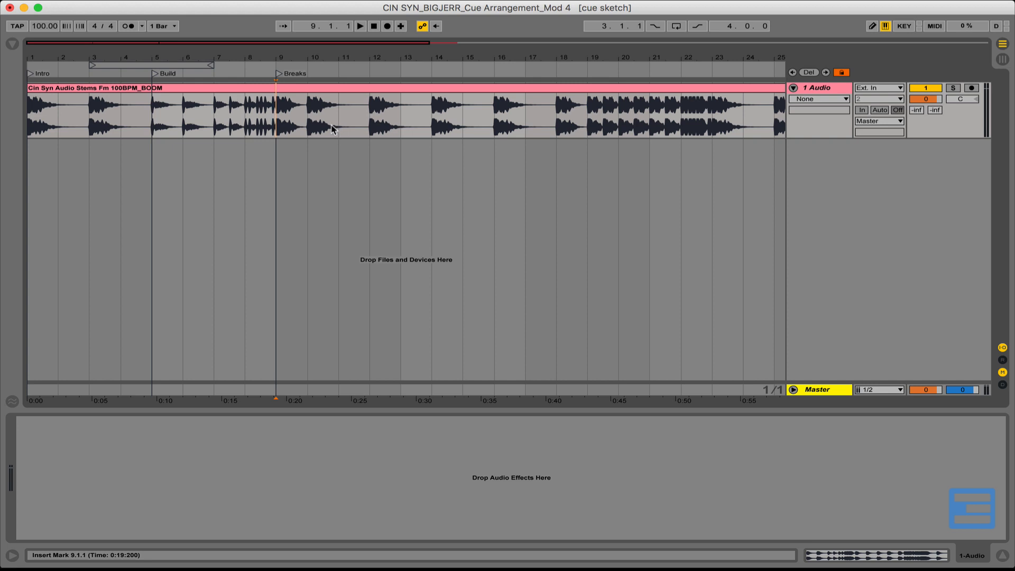
drag(281, 106, 308, 110)
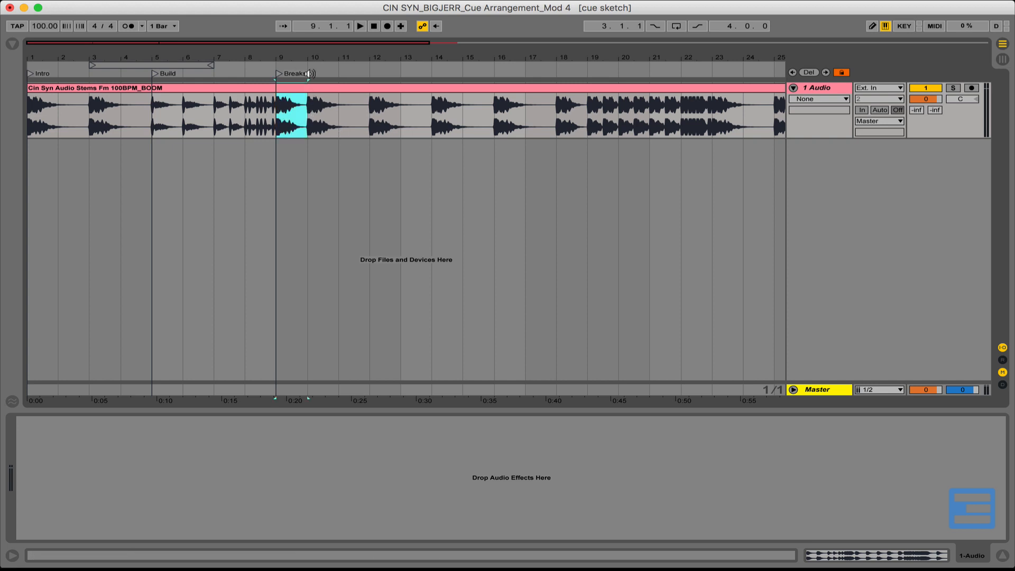
right_click(308, 71)
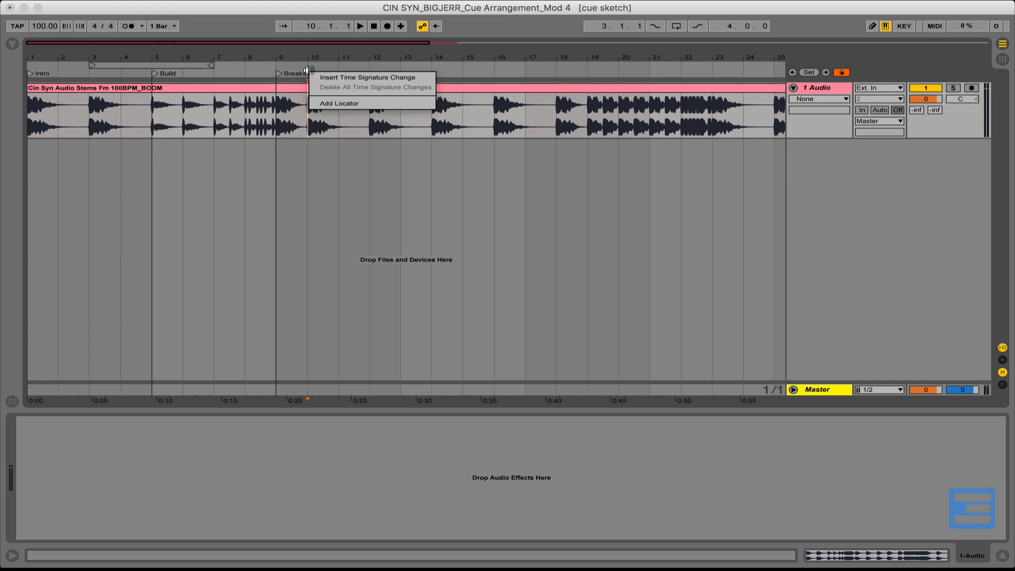
click(324, 102)
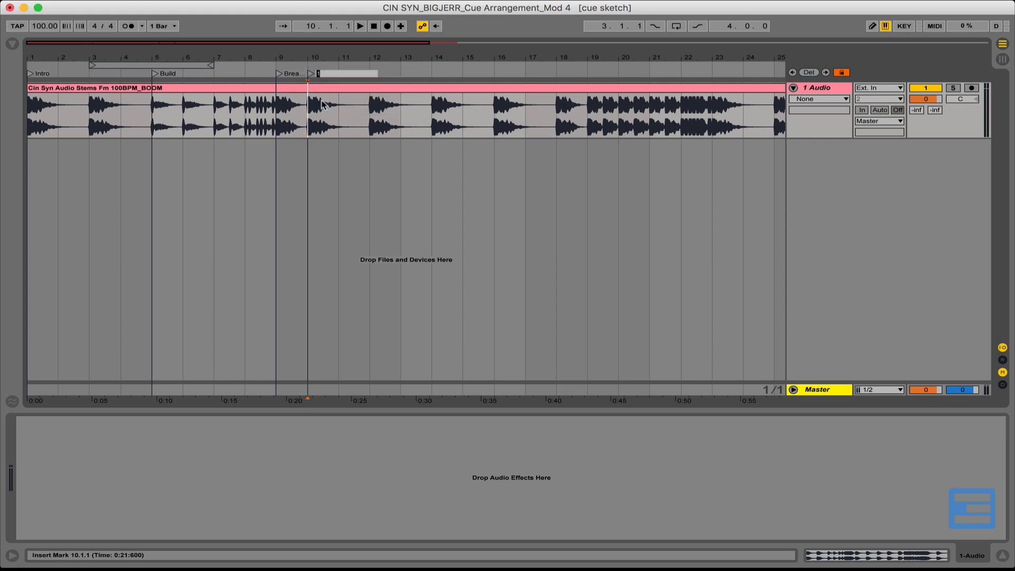
text(Body)
key(Return)
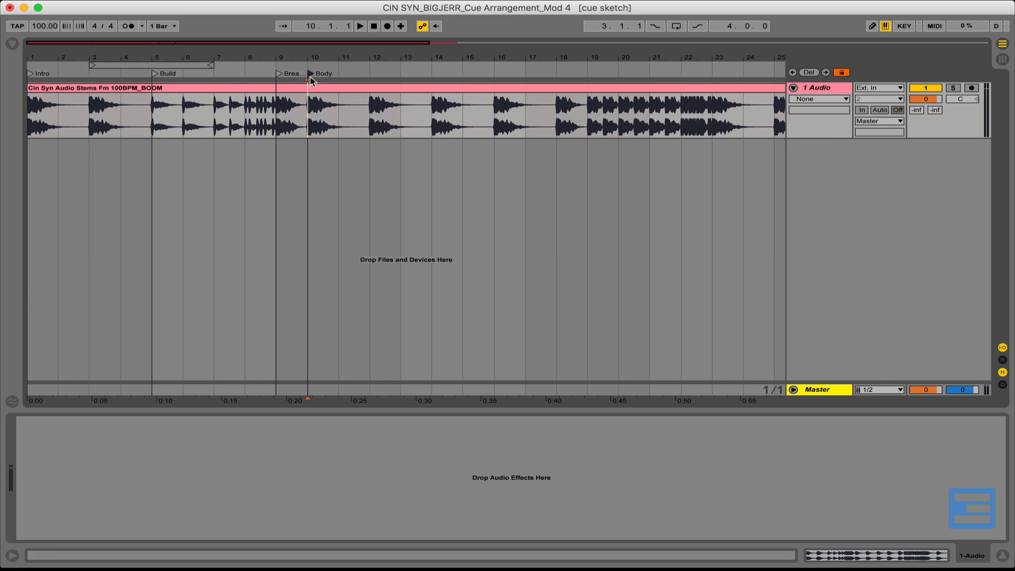
- Select the eight bars from bar 10 to bar 18 and add a locator named Break at bar 18
click(311, 80)
scroll(407, 121, right, 2)
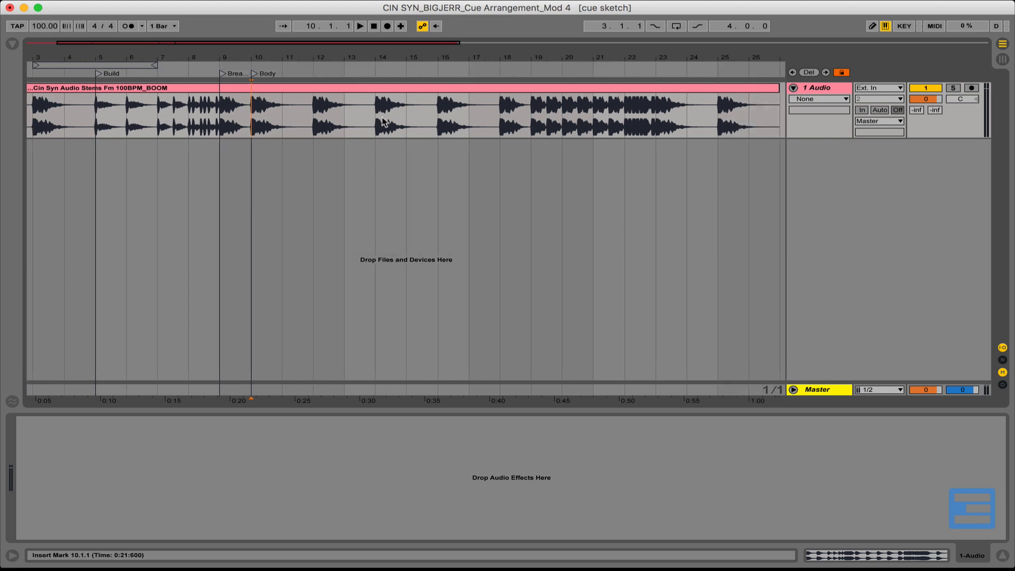
shift+click(372, 125)
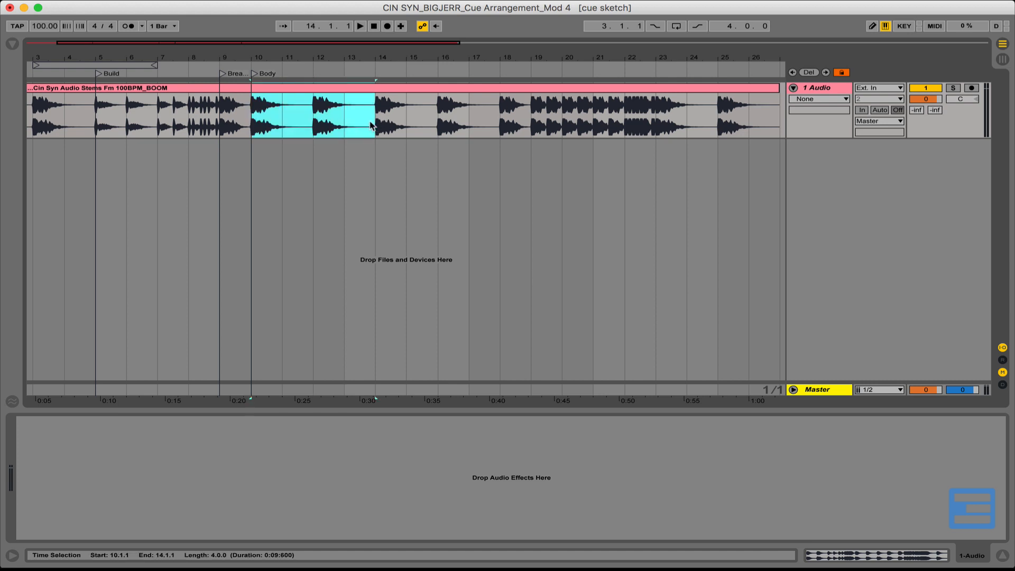
drag(373, 125, 489, 127)
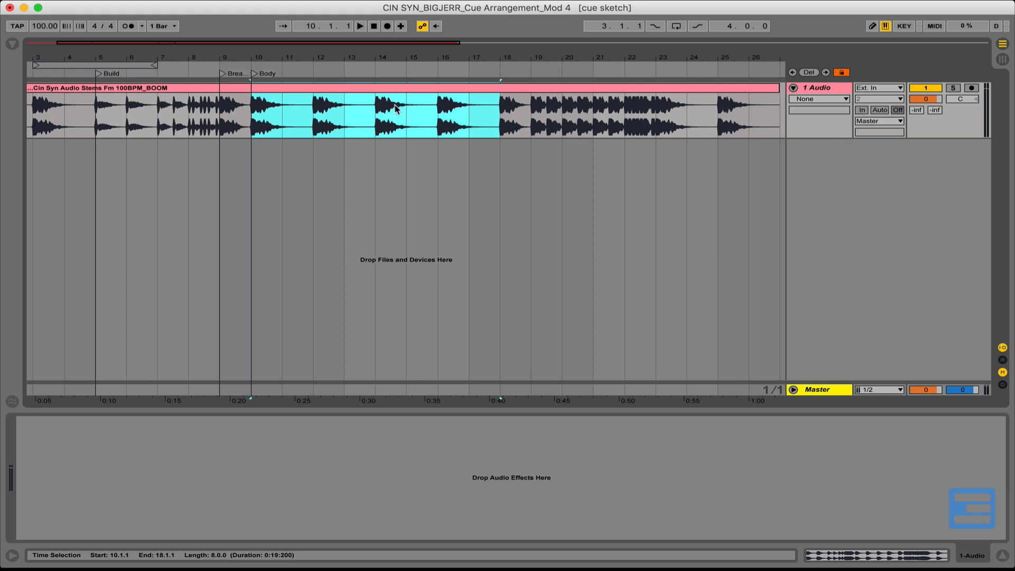
right_click(499, 71)
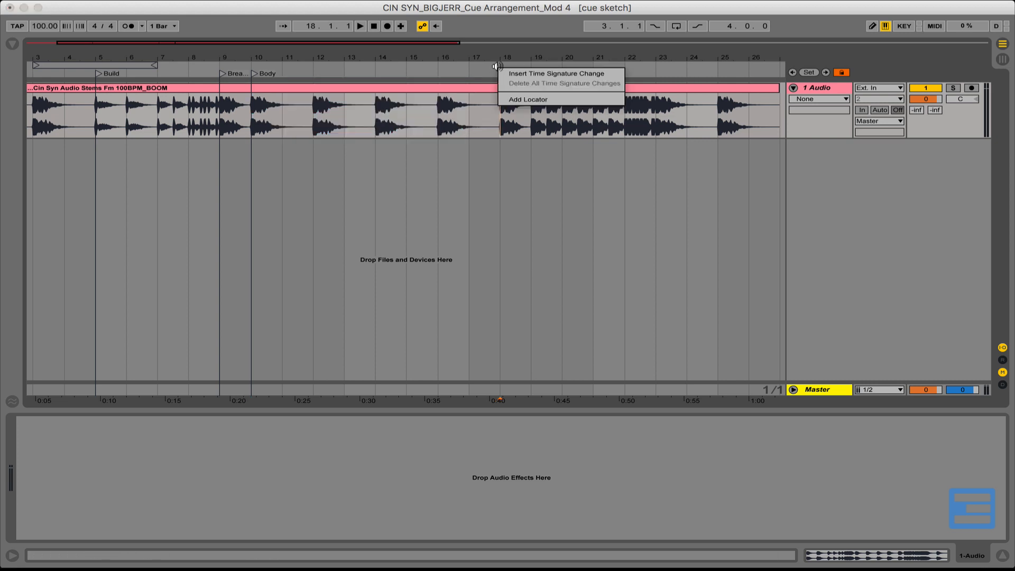
click(515, 101)
text(Br)
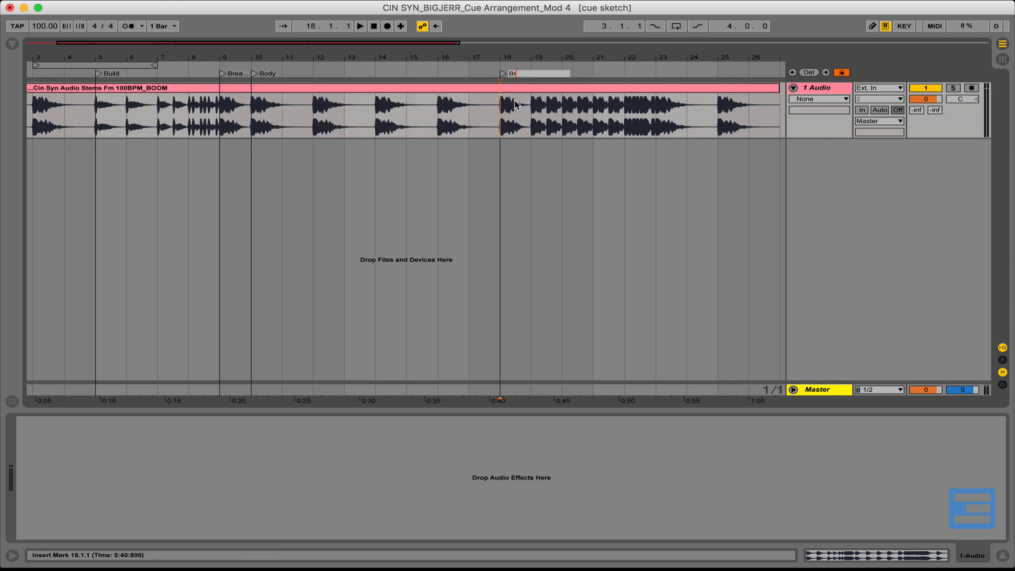
text(eak)
key(Return)
- Select the one-bar break at bar 18, audition from bar 19 and add a locator named Climax at bar 19
drag(501, 106, 100, 101)
drag(225, 110, 247, 113)
drag(501, 113, 522, 114)
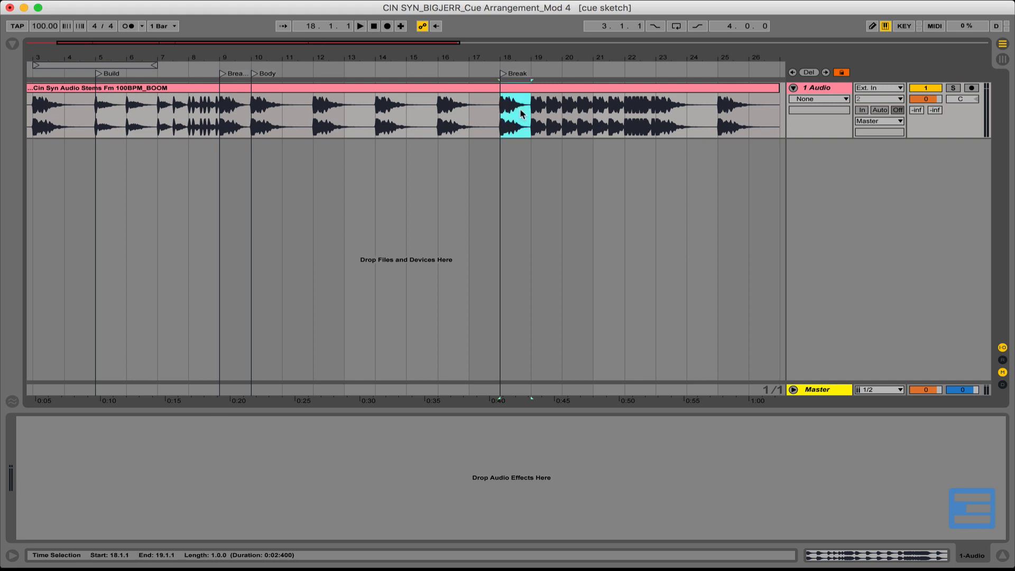
click(531, 68)
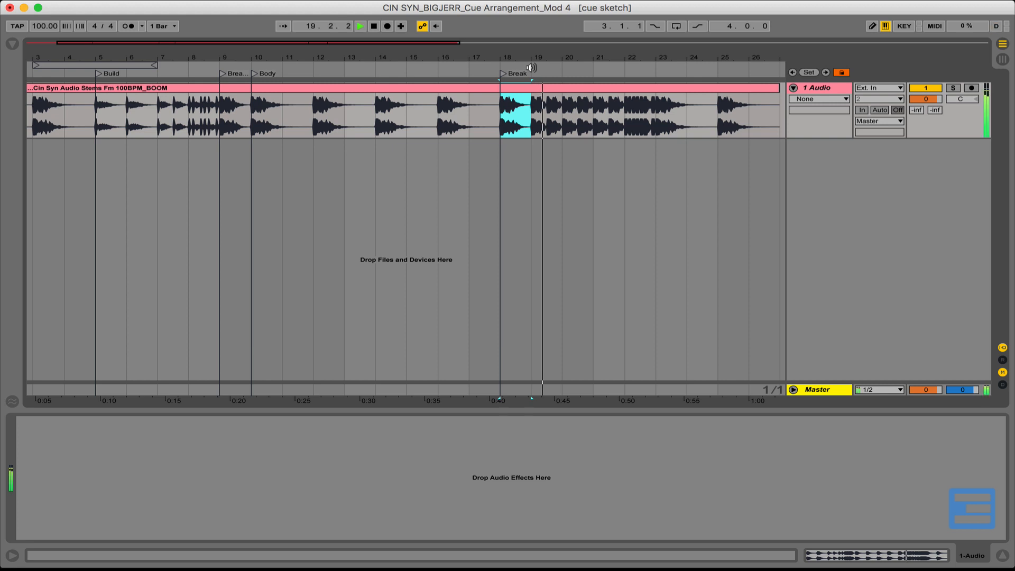
right_click(533, 75)
click(550, 100)
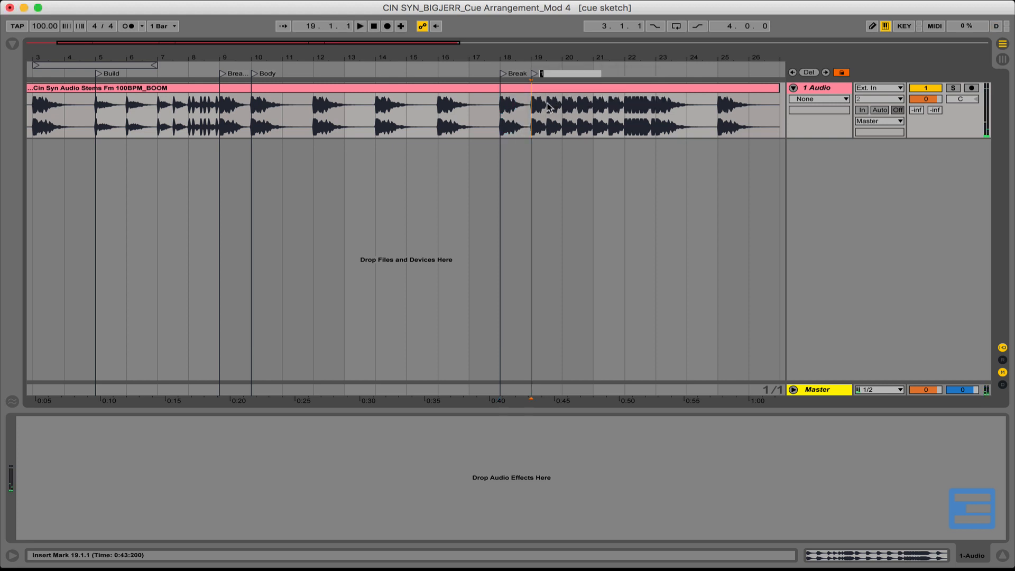
text(Climax)
key(Return)
- Add a locator named Braam at bar 25 of the arrangement
scroll(650, 118, right, 2)
scroll(651, 119, right, 2)
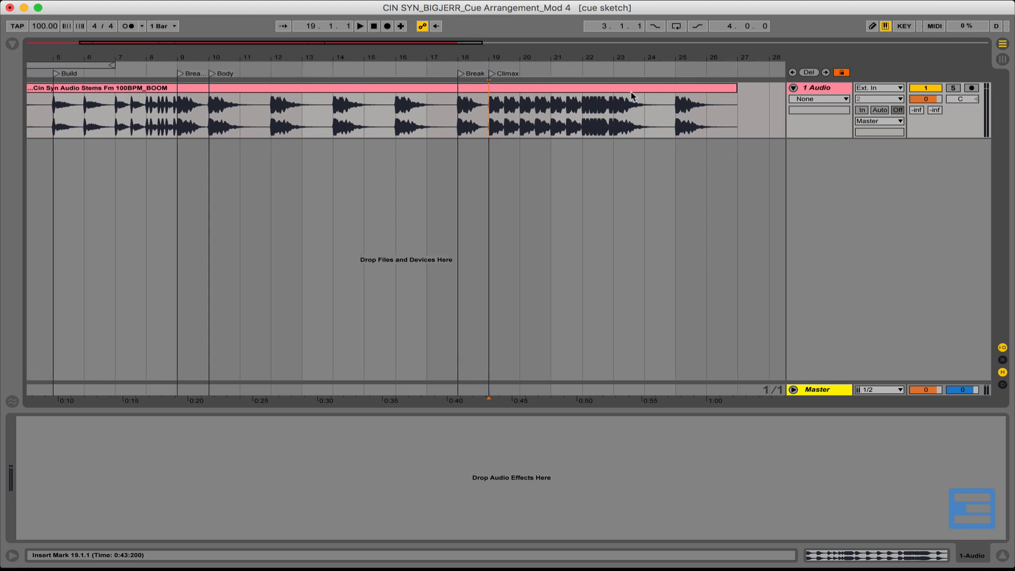
right_click(677, 72)
click(696, 105)
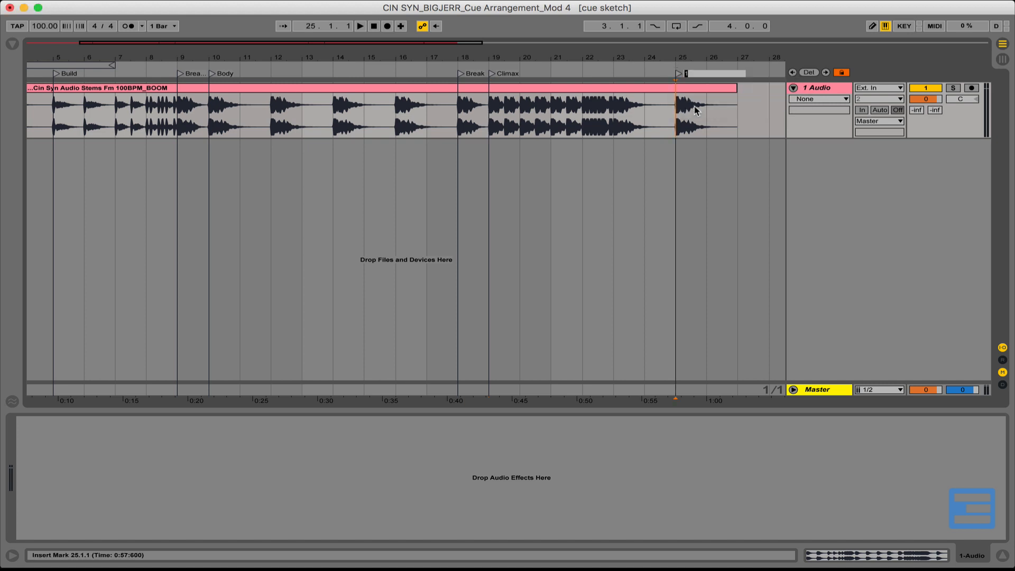
text(Braam)
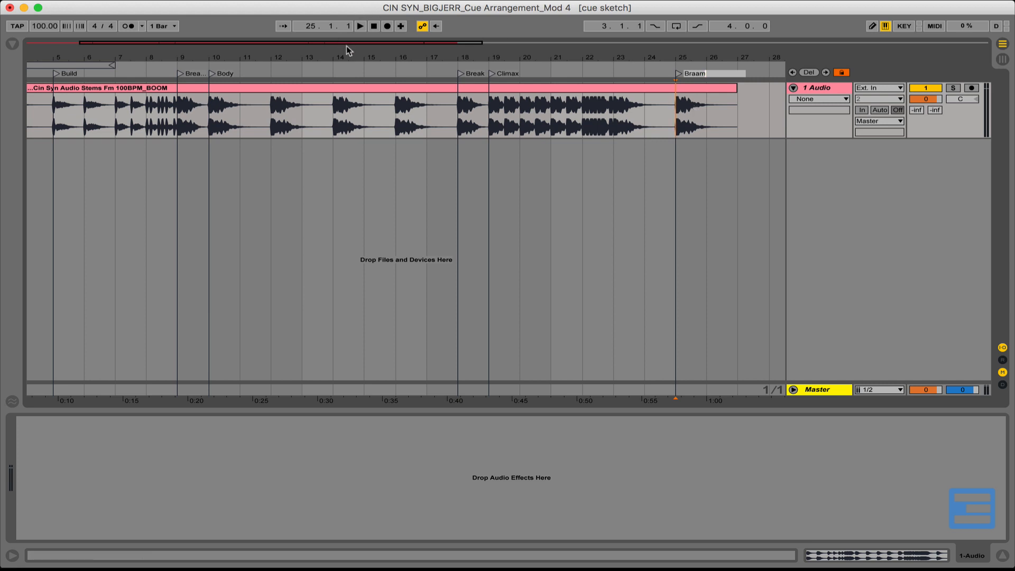
- Place the EPIC HITS stem from the Cinematic Synthesis audio stems on a new audio track below BOOM, at about bar 22
drag(351, 56, 327, 43)
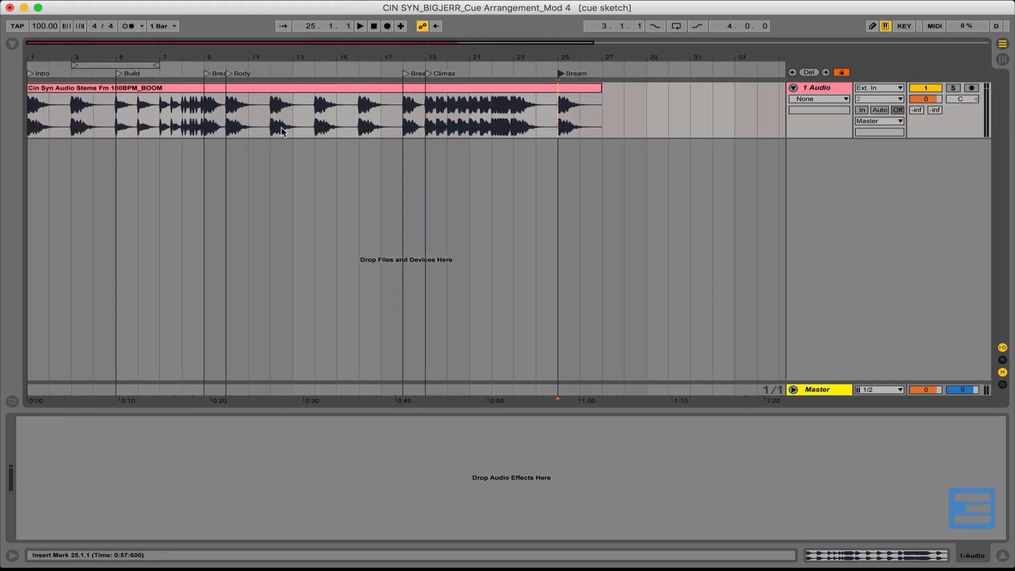
drag(182, 51, 118, 74)
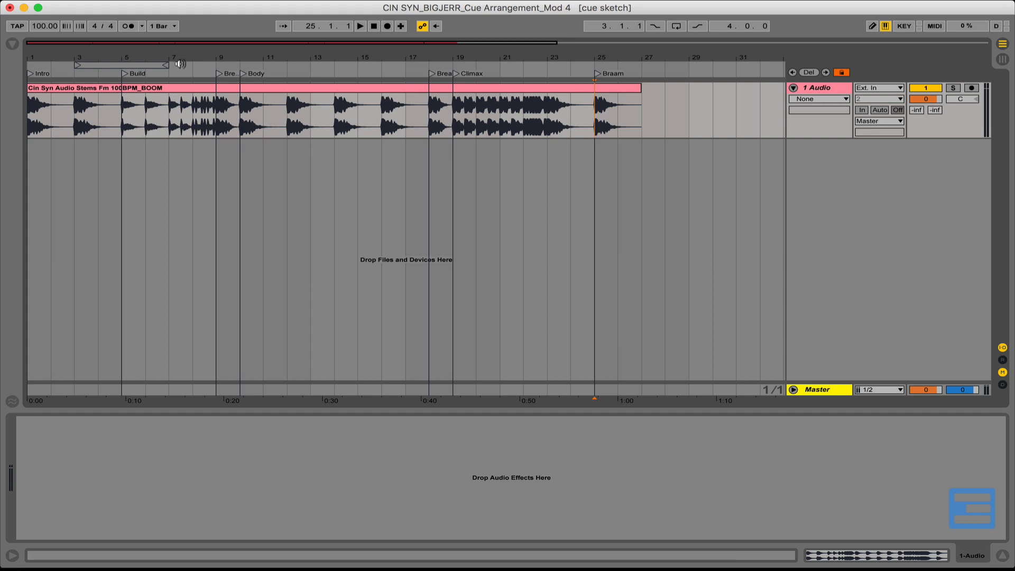
click(12, 44)
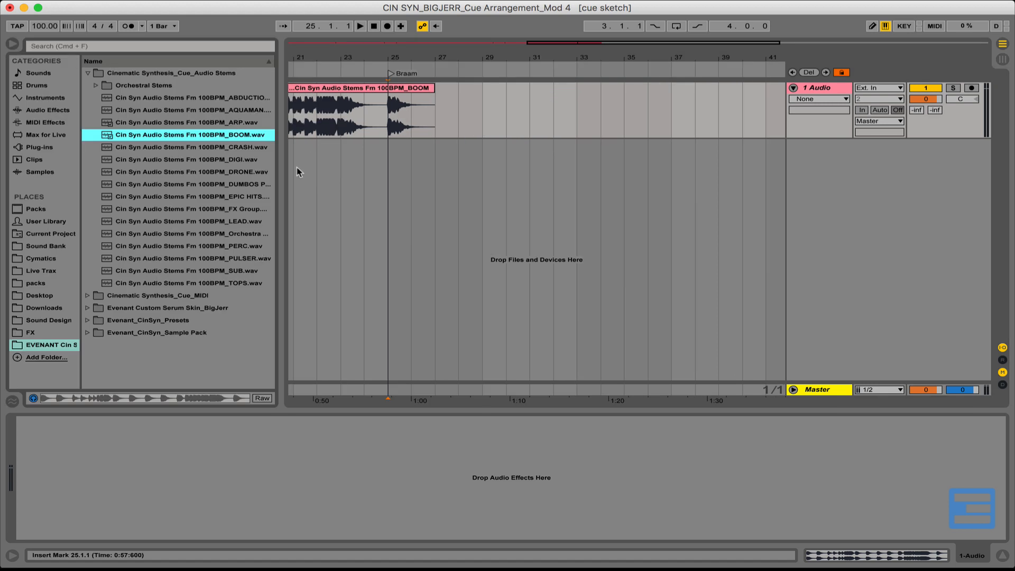
click(118, 197)
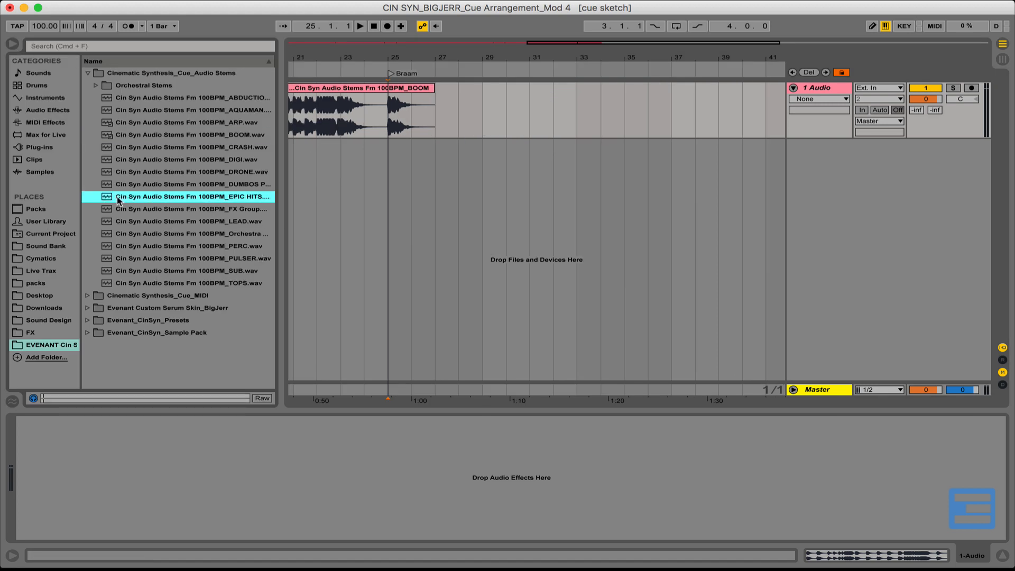
drag(118, 199, 323, 172)
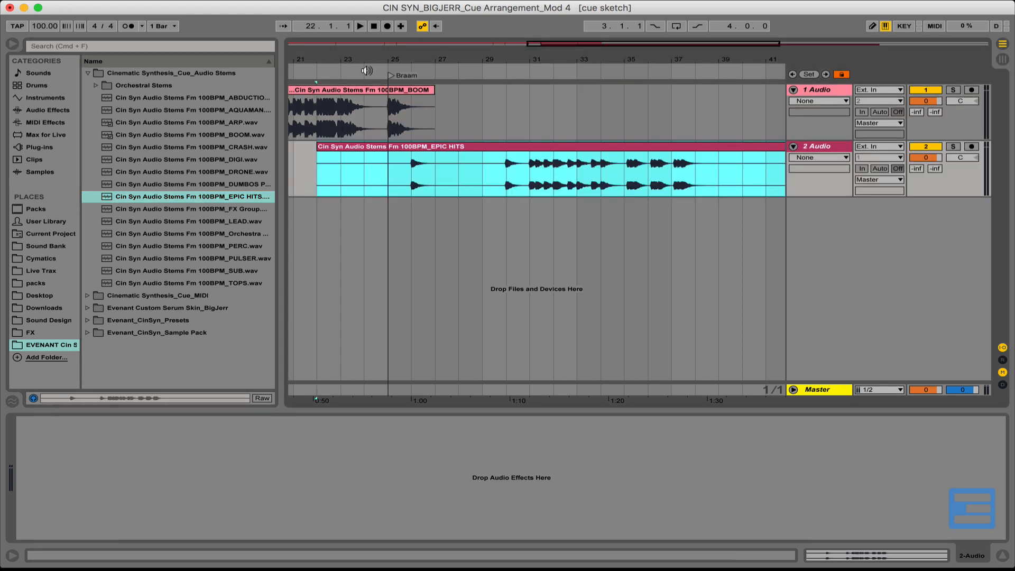
- Move the EPIC HITS clip to the start of the arrangement so it begins at bar 1 with the BOOM clip
drag(389, 58, 585, 54)
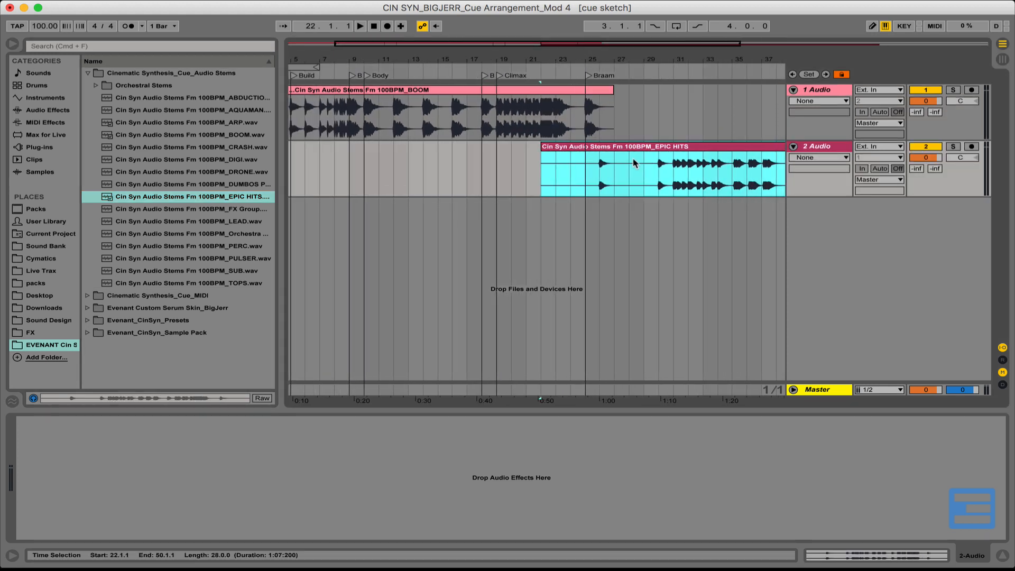
drag(624, 155, 369, 155)
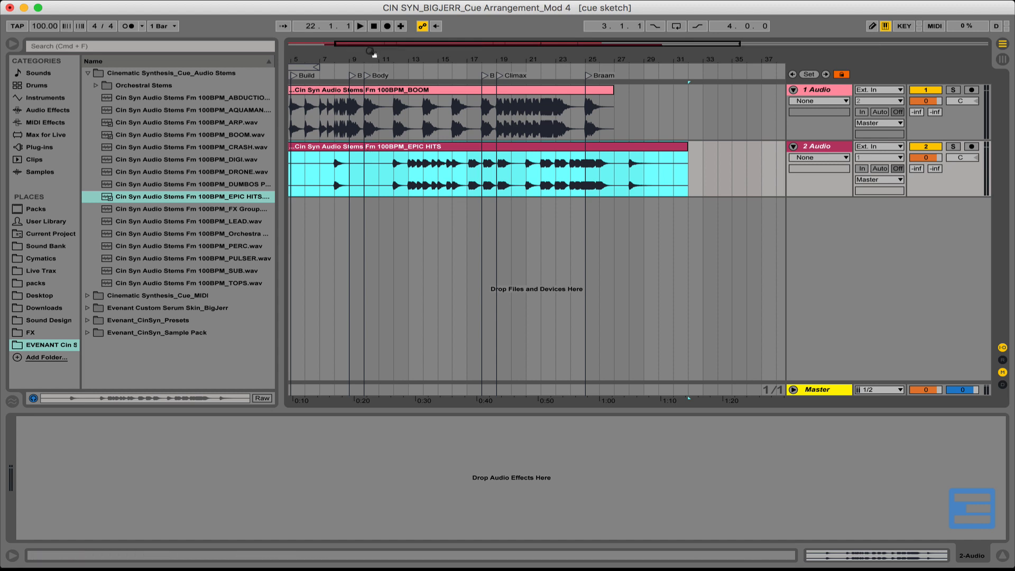
mouse_move(372, 55)
mouse_down()
mouse_move(425, 55)
mouse_move(371, 62)
mouse_up()
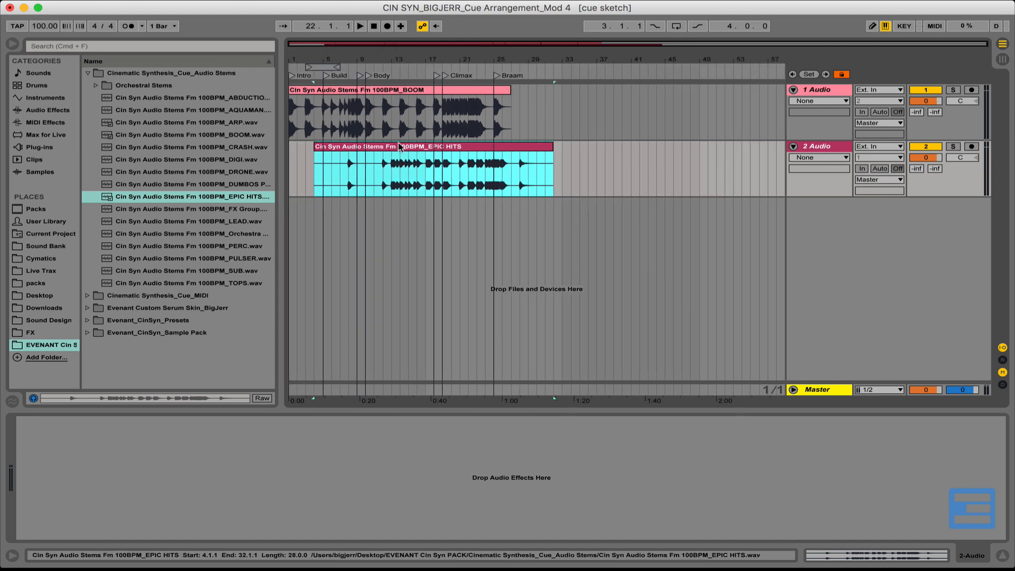
drag(400, 147, 374, 147)
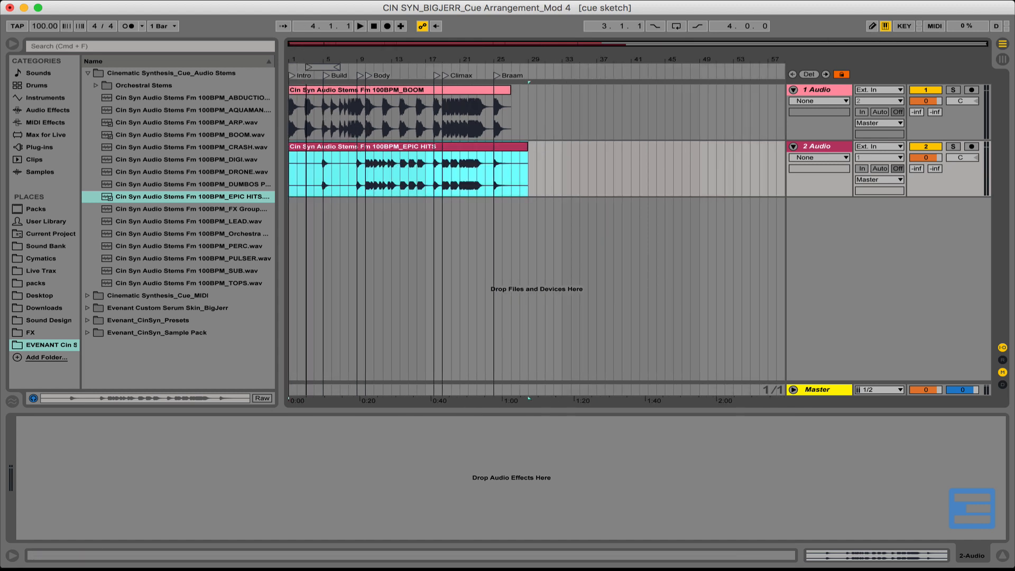
- Audition the BOOM and EPIC HITS stems together from the Build at bar 5 and from the Body at bar 10
drag(335, 59, 335, 80)
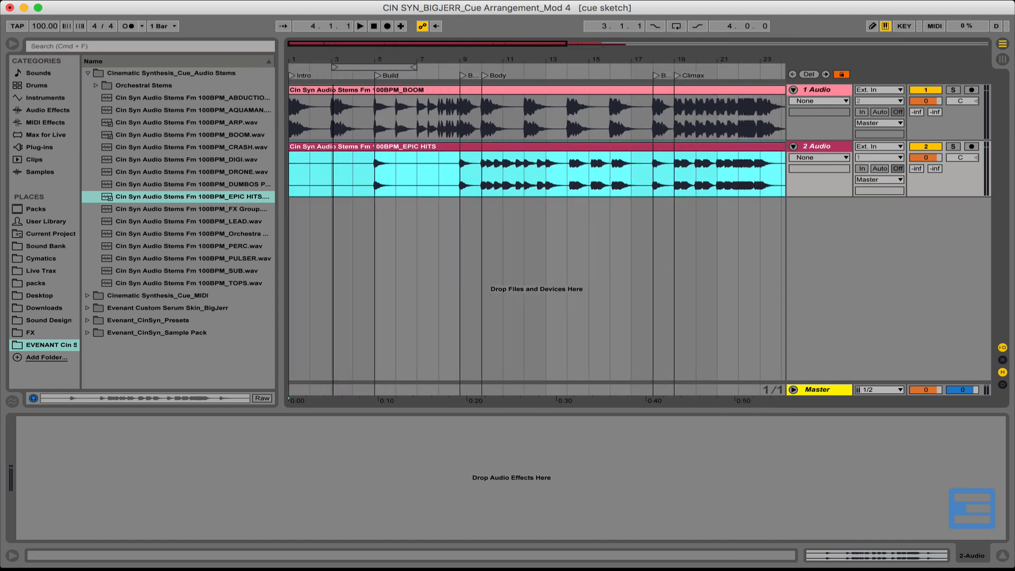
click(377, 174)
key(space)
click(481, 165)
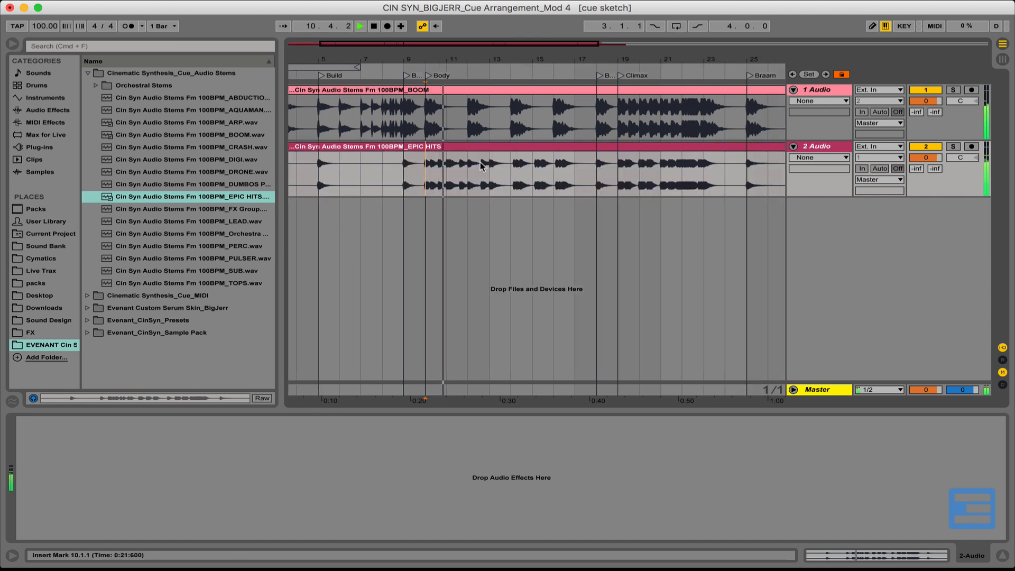
key(space)
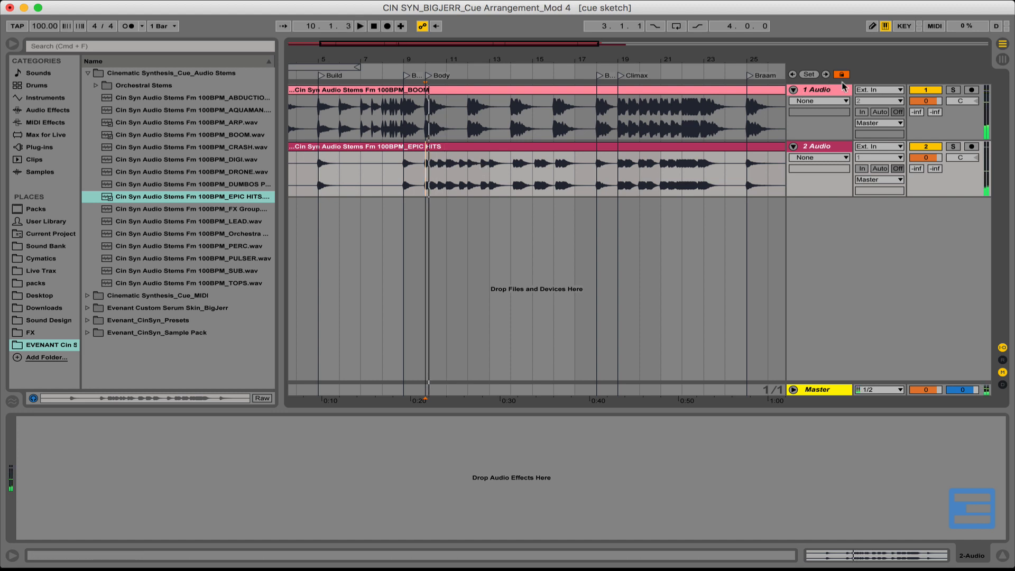
- Set the track volume of both the BOOM and EPIC HITS tracks to -10 dB
click(931, 101)
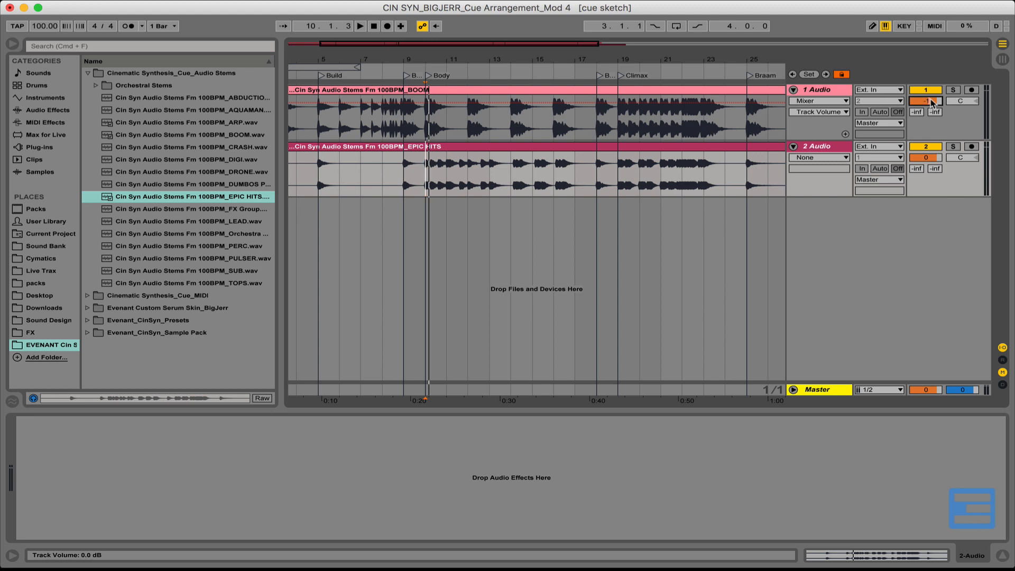
text(-10)
key(Return)
click(929, 158)
text(-10)
key(Return)
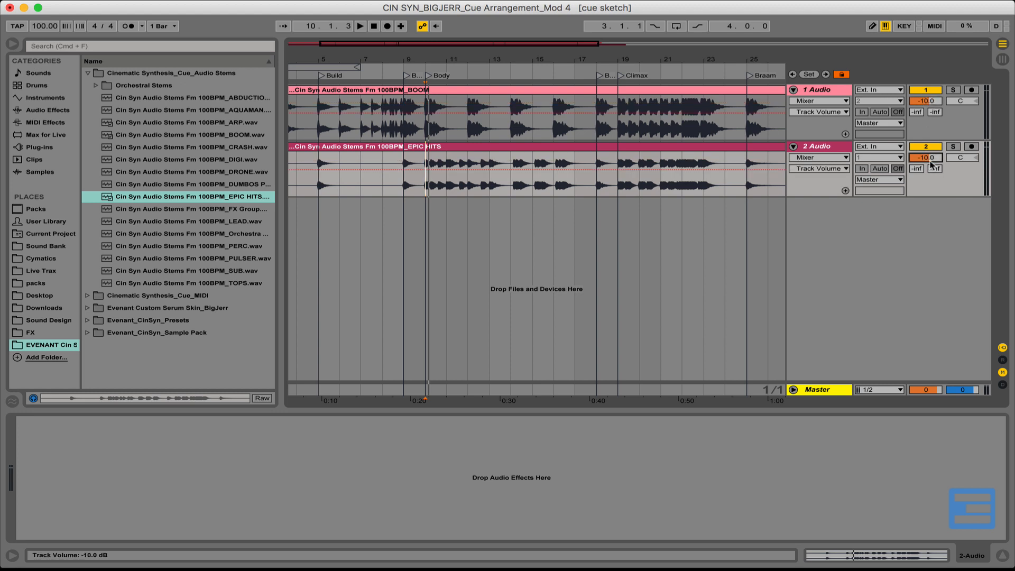
- Raise the system volume to audition the two lowered stems from bar 10, and select the Master track
key(XF86AudioRaiseVolume)
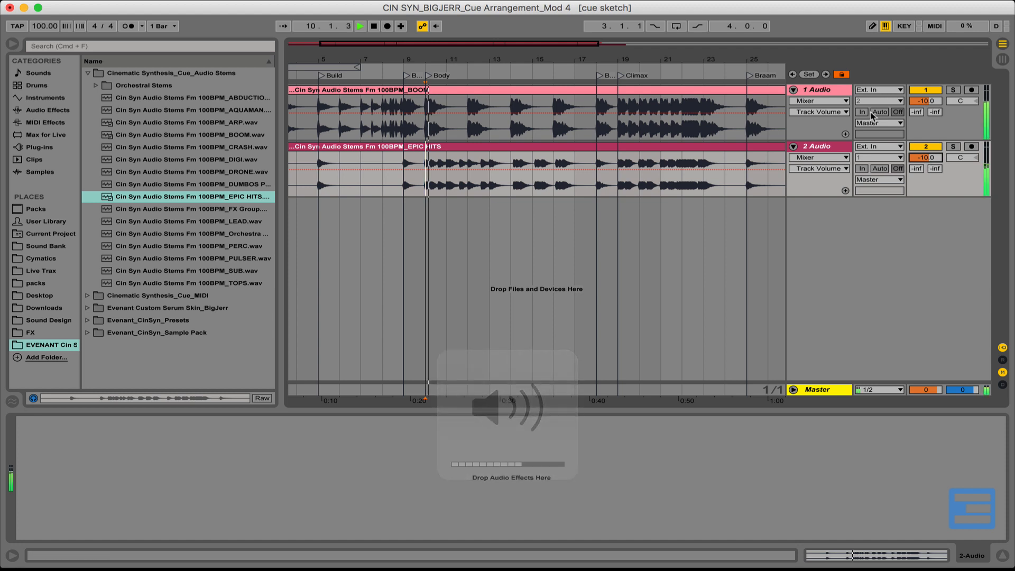
key(space)
key(space)
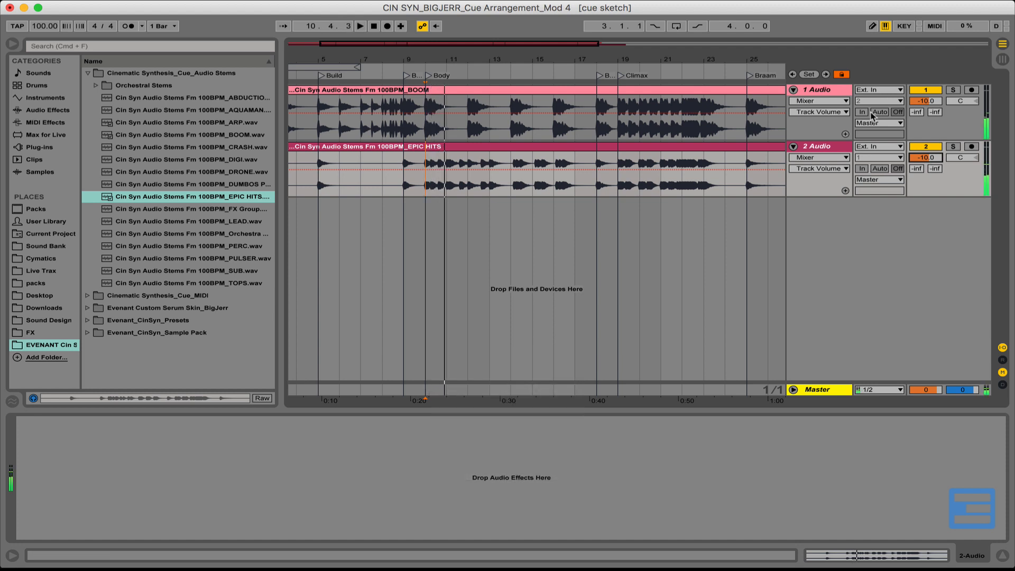
click(825, 391)
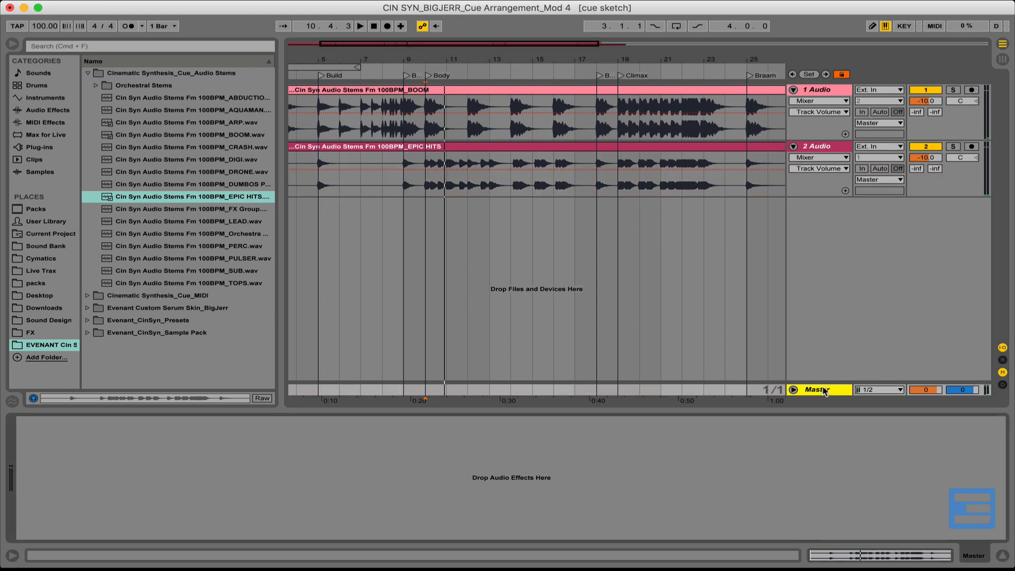
- Try the built-in Limiter effect on the Master track, and delete it
click(48, 110)
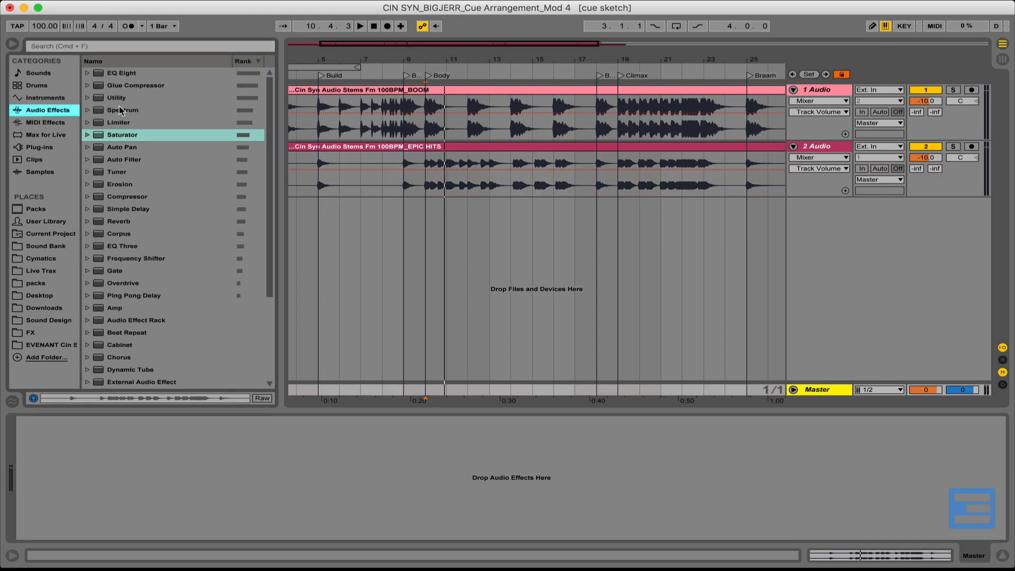
double_click(121, 123)
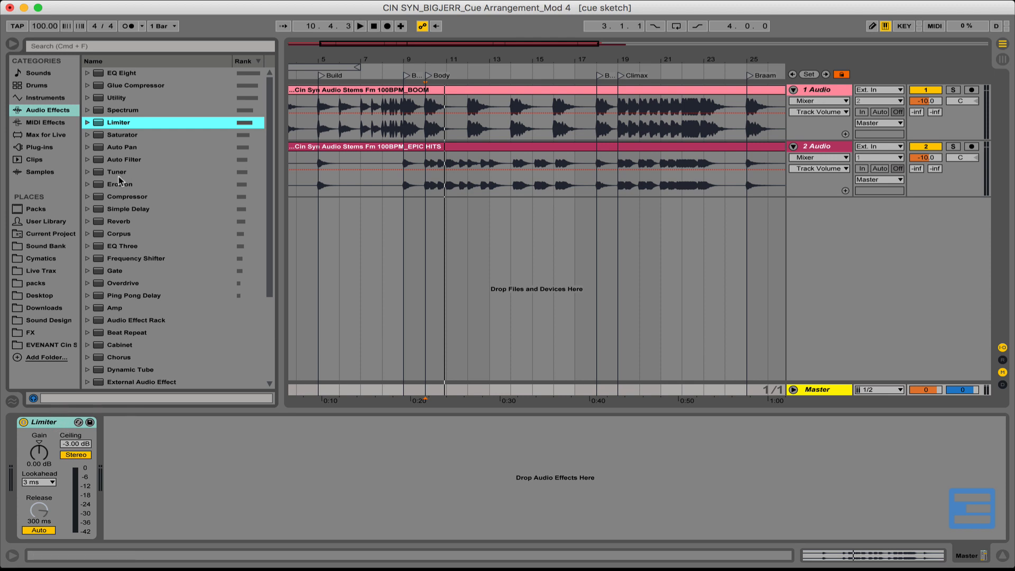
scroll(126, 229, down, 5)
scroll(127, 229, up, 5)
click(55, 424)
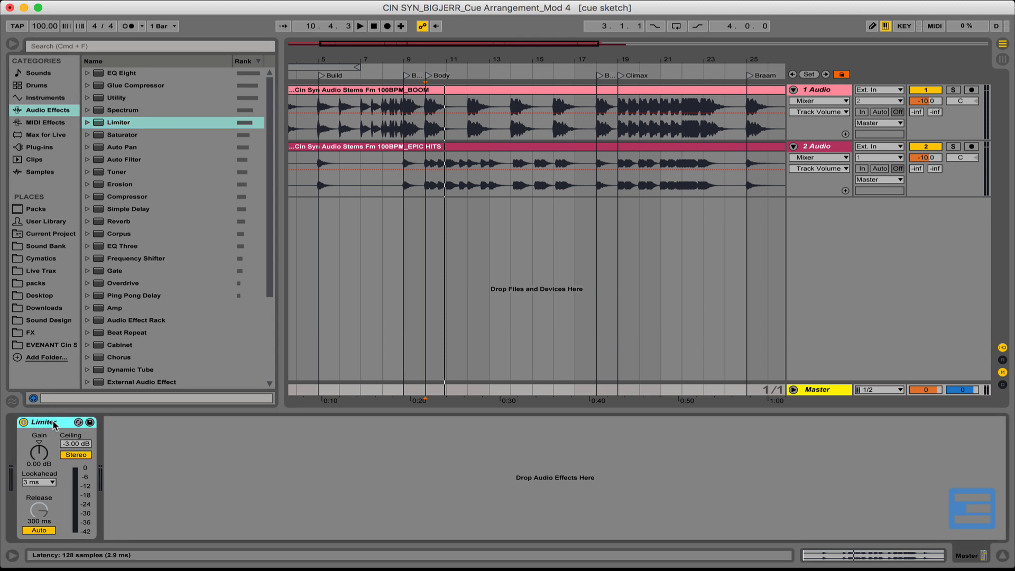
key(Delete)
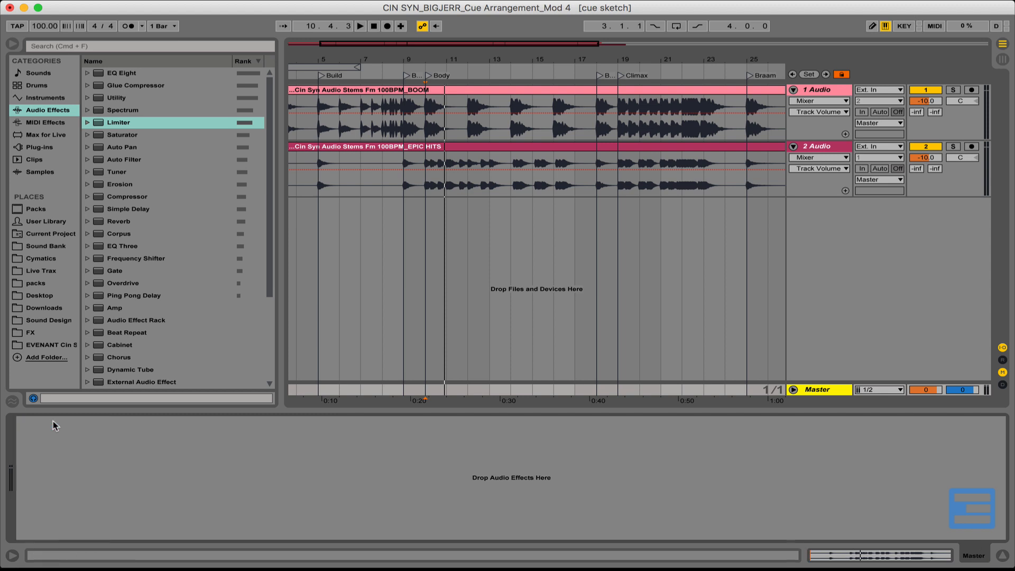
- Search the plug-ins for "pro l" and add the Audio Units version of FabFilter Pro-L to the Master track
click(71, 47)
text(p)
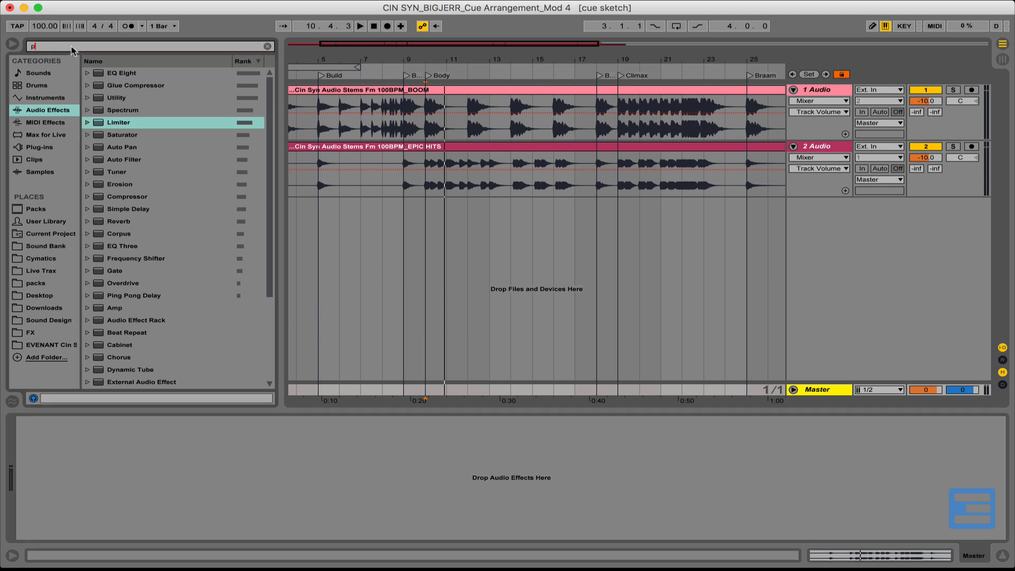
text(ro l)
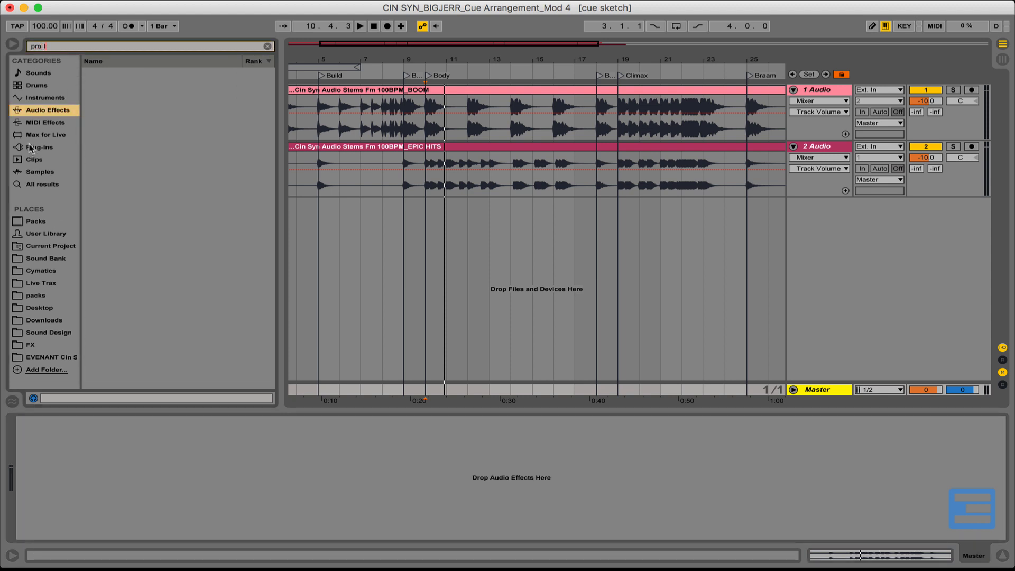
click(30, 149)
click(88, 86)
click(97, 99)
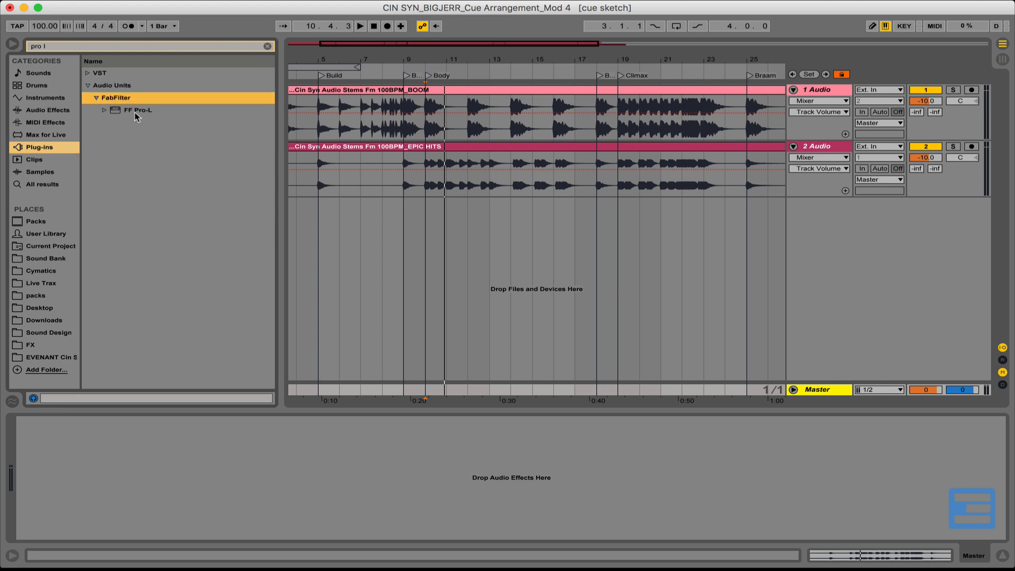
drag(137, 112, 174, 476)
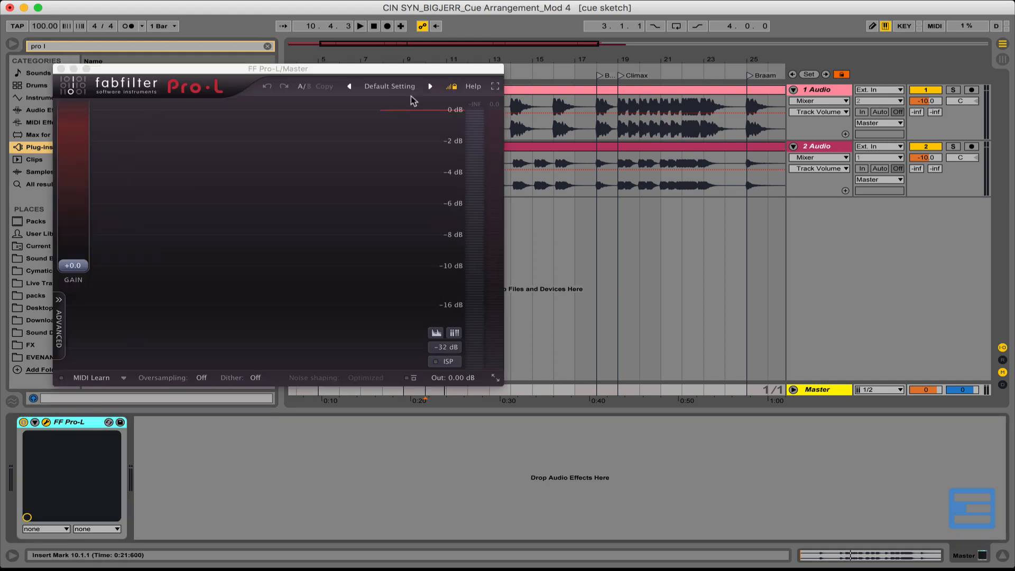
- Load the Dance & Electronica preset "Hip Hop - Yeah Even Louder bM" in Pro-L and set its gain to +2 dB
click(390, 86)
mouse_move(404, 125)
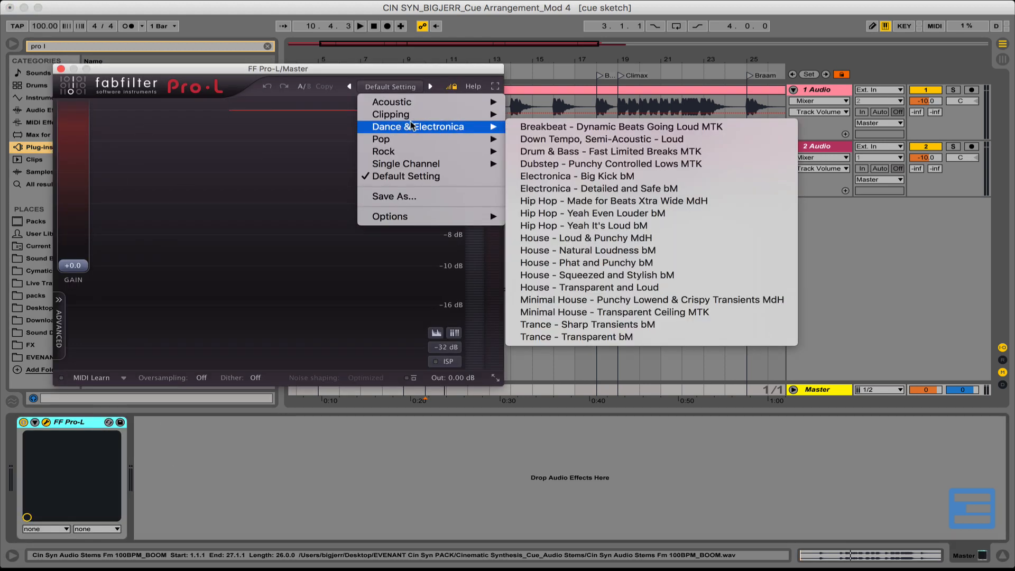
click(599, 214)
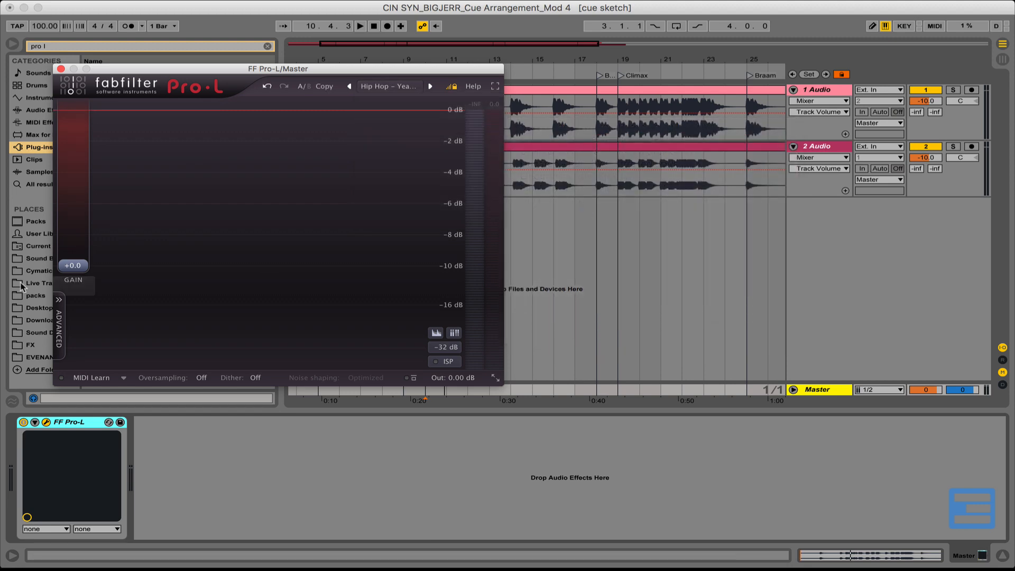
double_click(77, 267)
text(2)
key(Return)
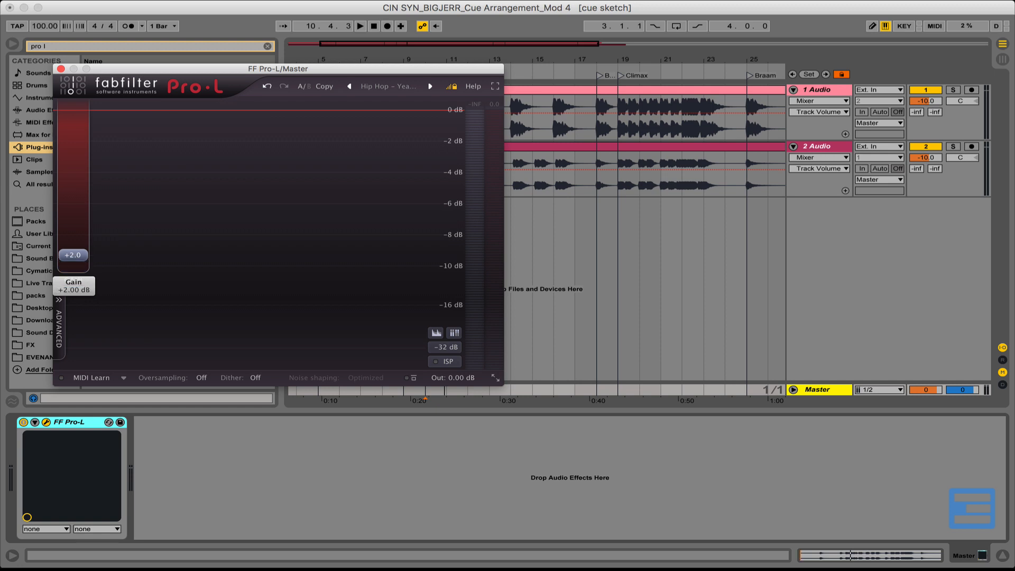
- Set the output level of the Pro-L limiter to -3 dB
mouse_move(446, 376)
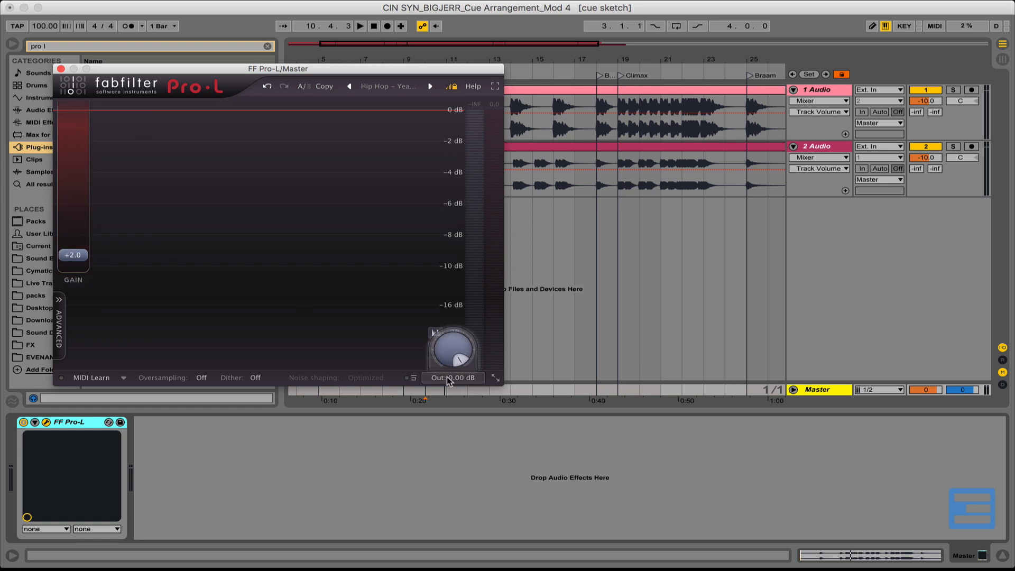
key(minus)
double_click(446, 377)
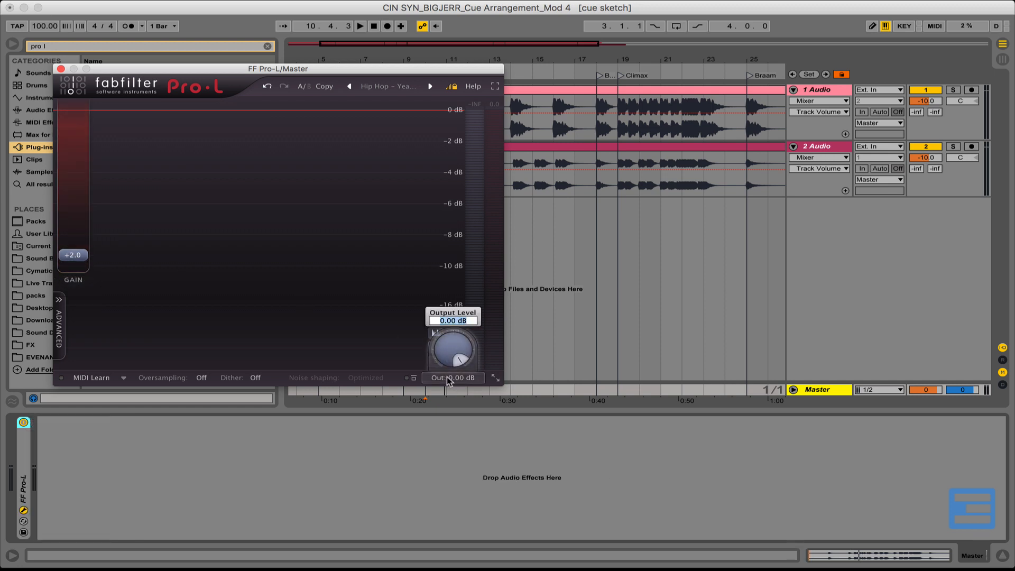
text(-3)
key(Return)
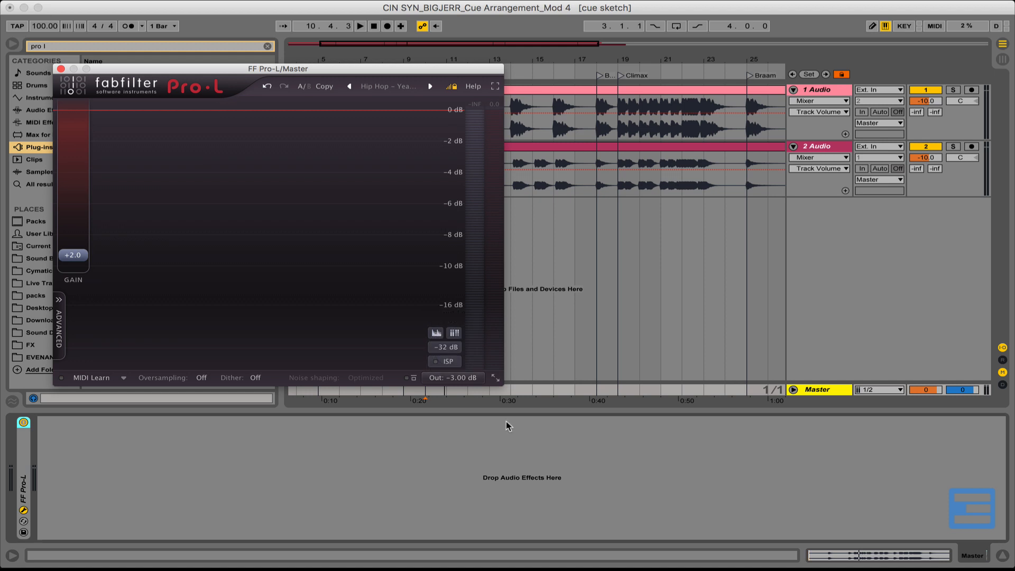
mouse_move(64, 264)
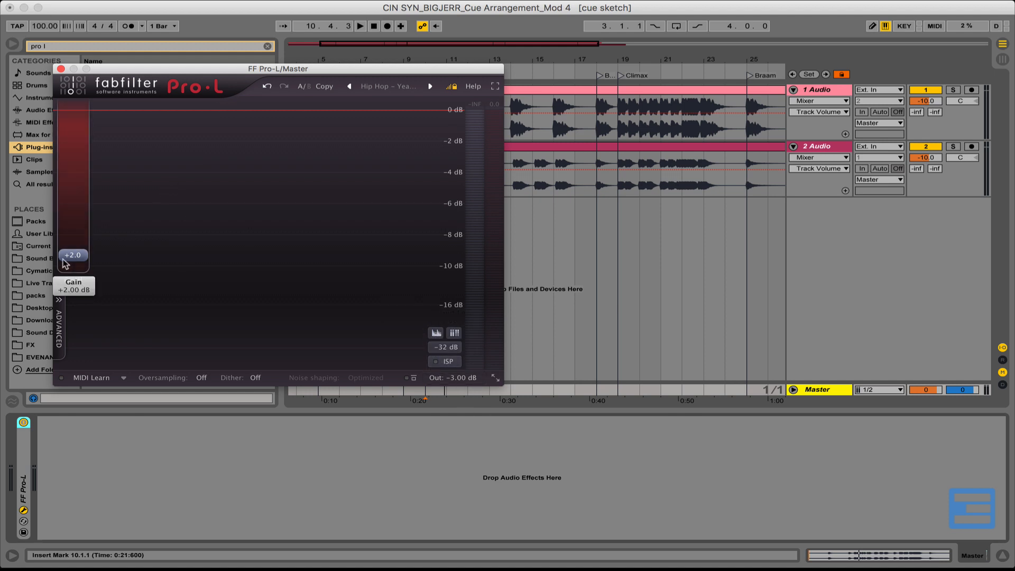
- Close the Pro-L window, audition the Body section through the limiter, and clear the browser search
click(61, 69)
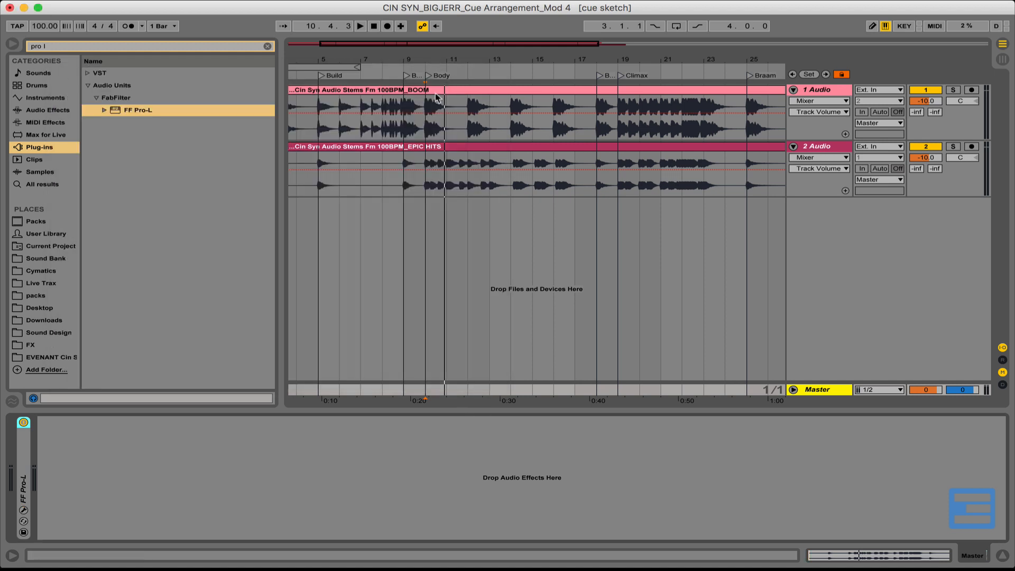
key(space)
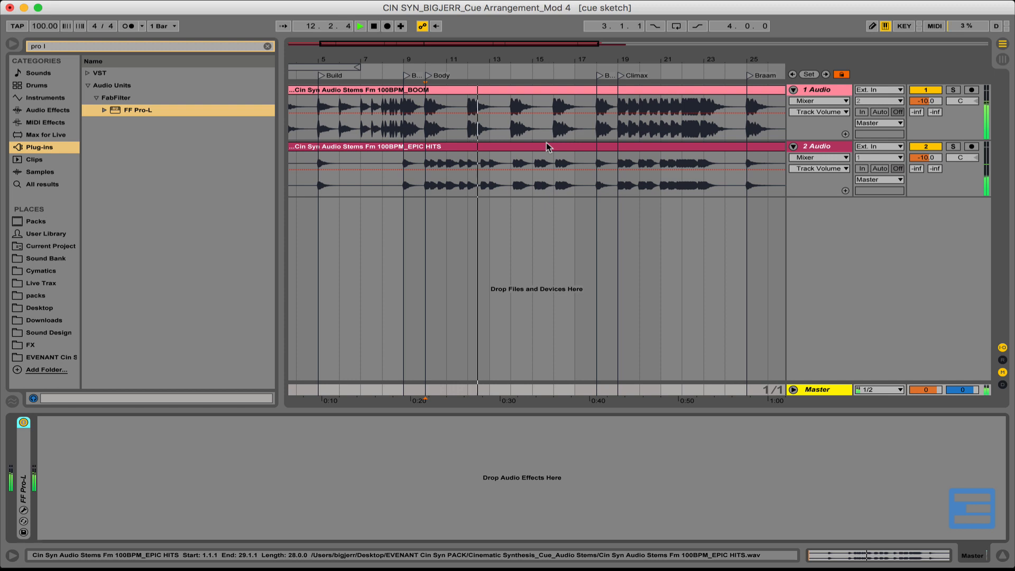
key(space)
click(268, 46)
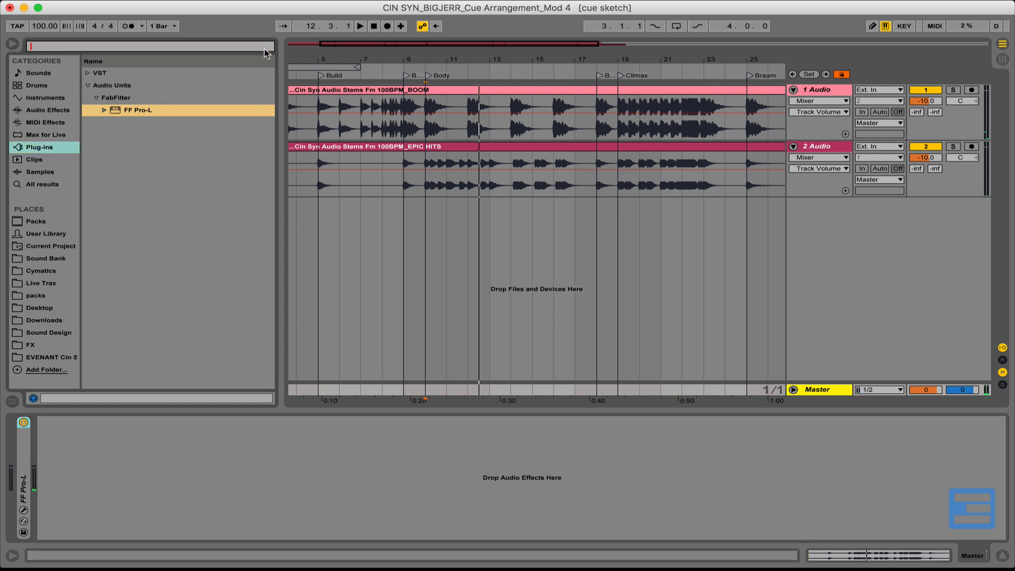
- Rename the BOOM stem's track as Boom and the EPIC HITS stem's track as Epic Hits
key(minus)
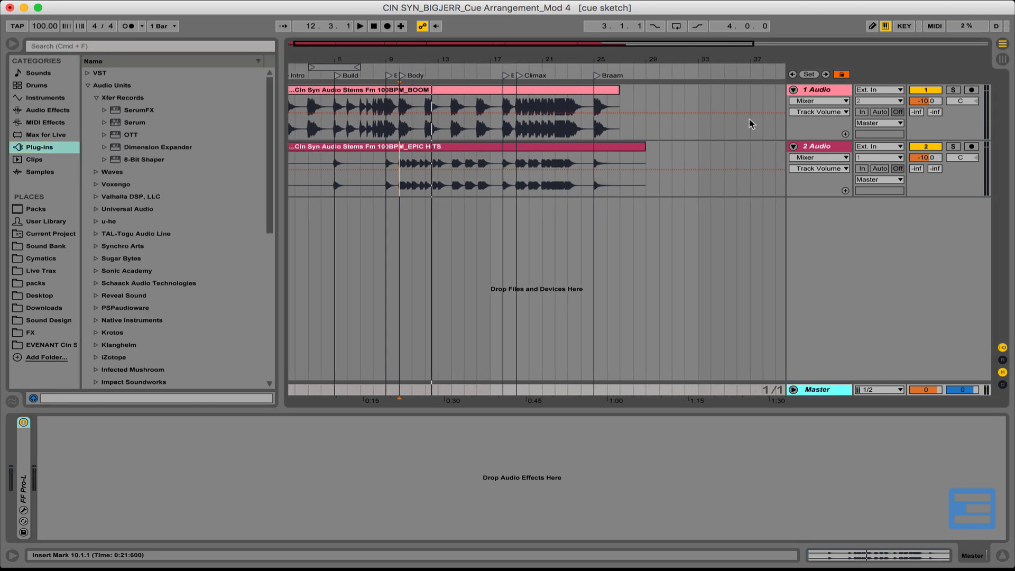
click(819, 90)
key(super+r)
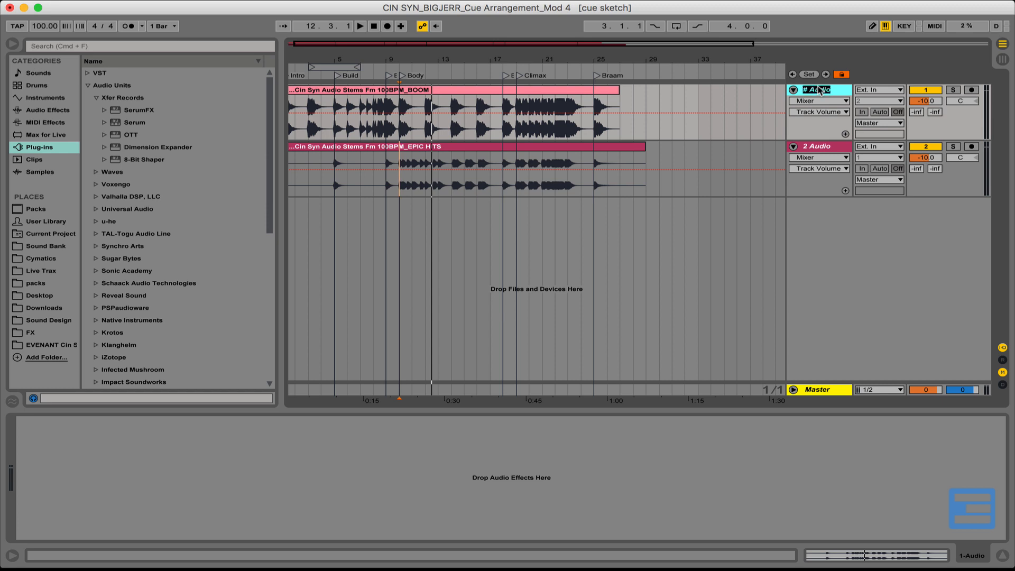
text(Boom)
key(Return)
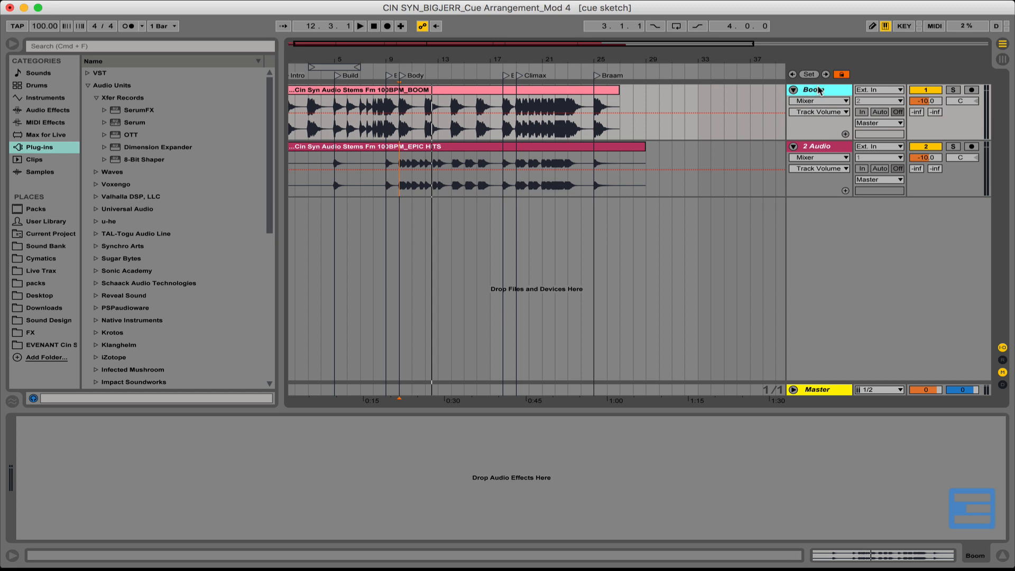
click(823, 147)
key(super+r)
text(Ep)
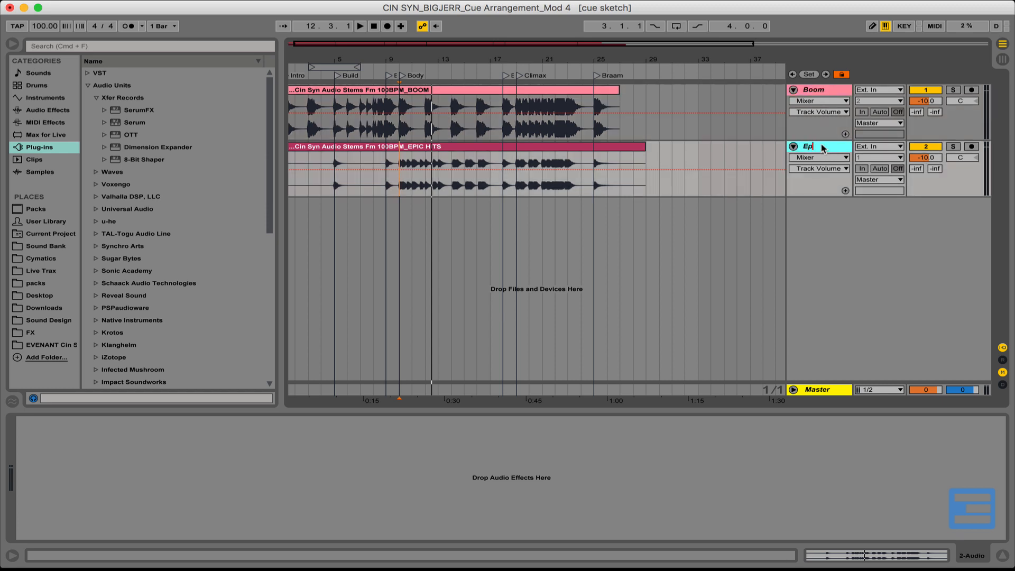
text(ic Hits)
key(Return)
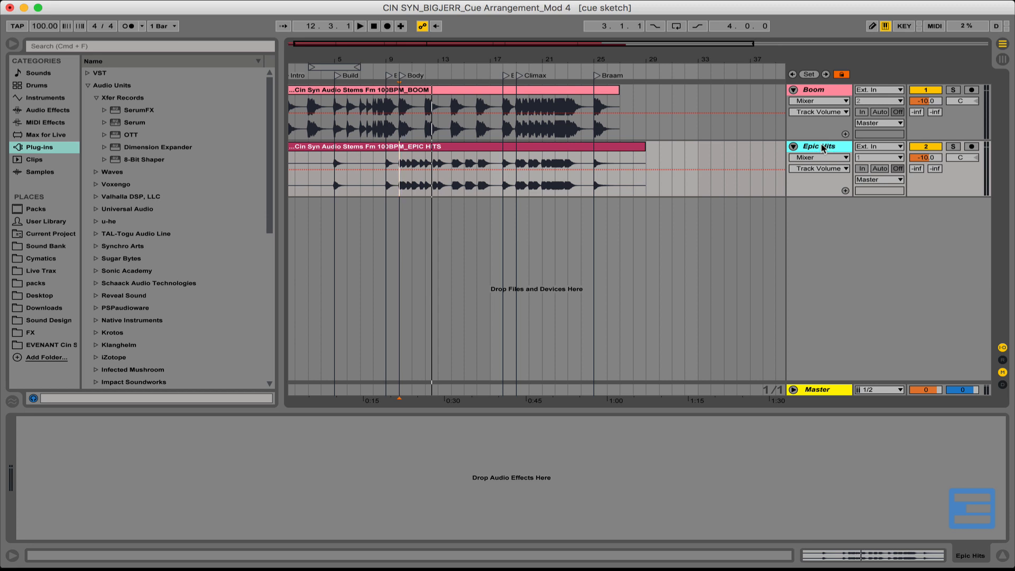
- Add the TOPS stem from Cinematic_Synthesis_Cue_Audio Stems to a new track starting at bar 1, and audition it from the Build locator
drag(445, 58, 463, 58)
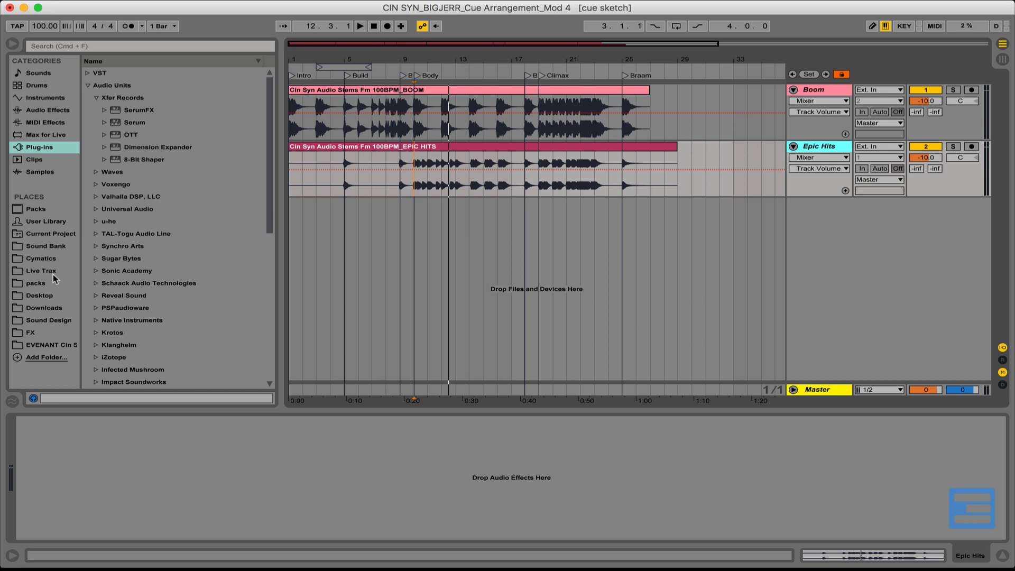
click(52, 344)
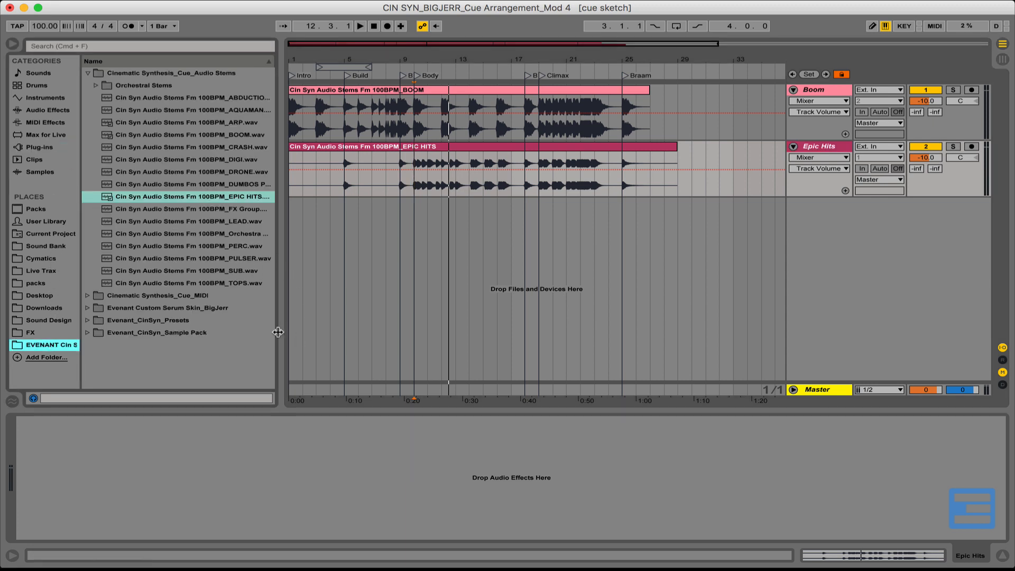
drag(183, 287, 294, 233)
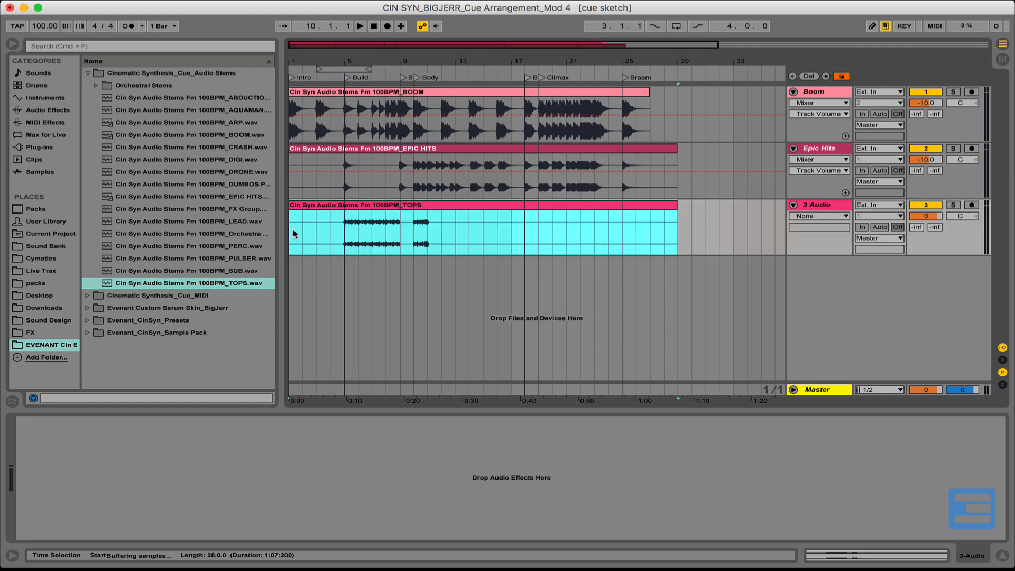
click(345, 233)
key(space)
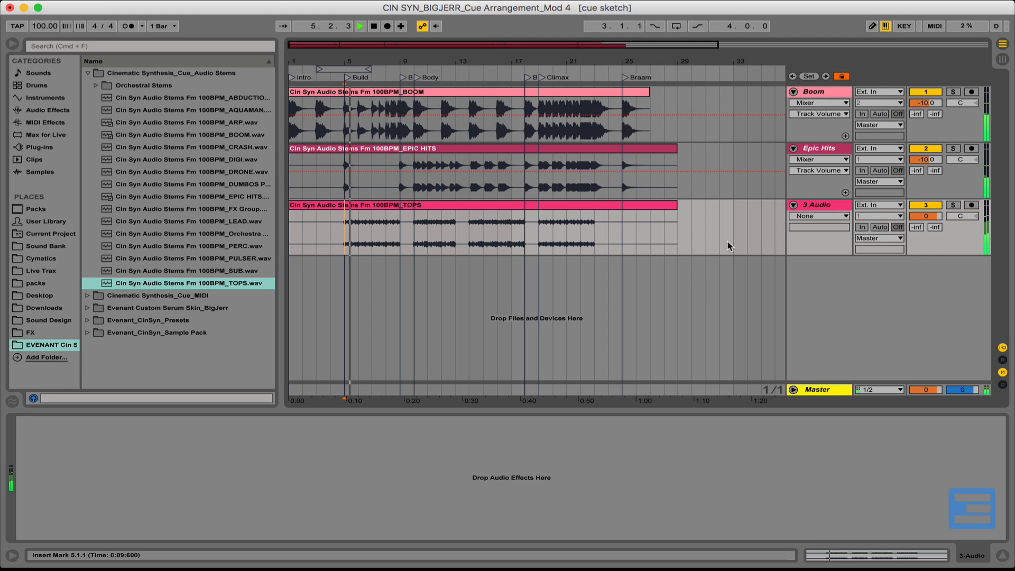
key(space)
- Set the volume of the TOPS stem's track to -12 dB and play the Build section again
click(916, 218)
text(-12)
key(Return)
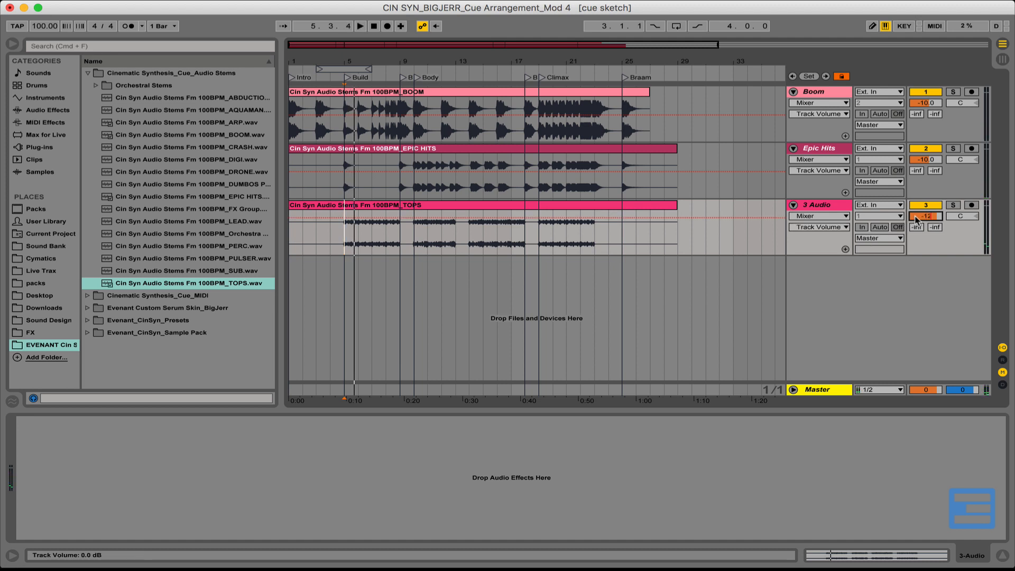
key(space)
- Rename the TOPS stem's track as tops while listening through the Build section, and stop playback
click(817, 208)
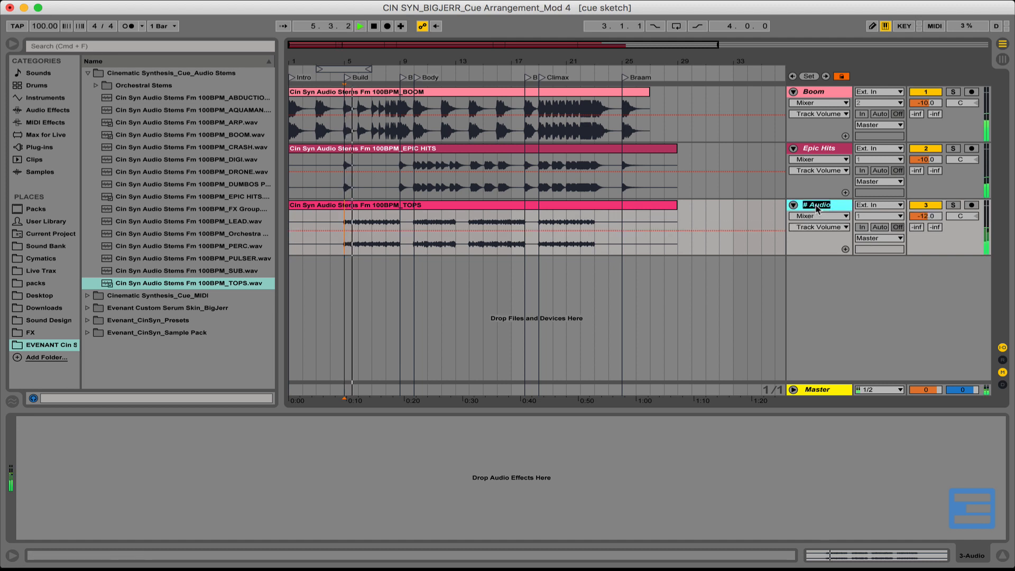
key(super+r)
text(tops)
key(Return)
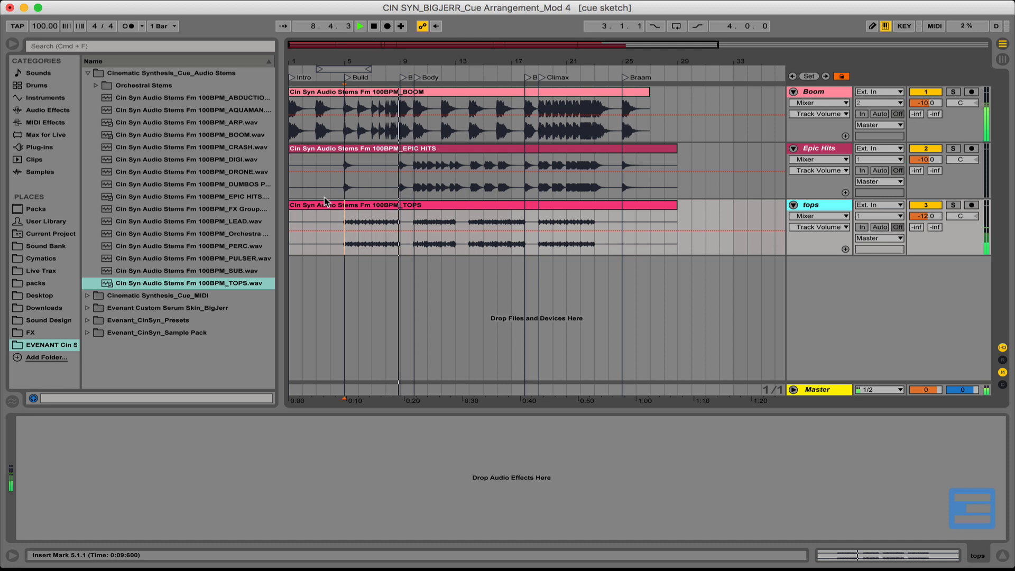
key(space)
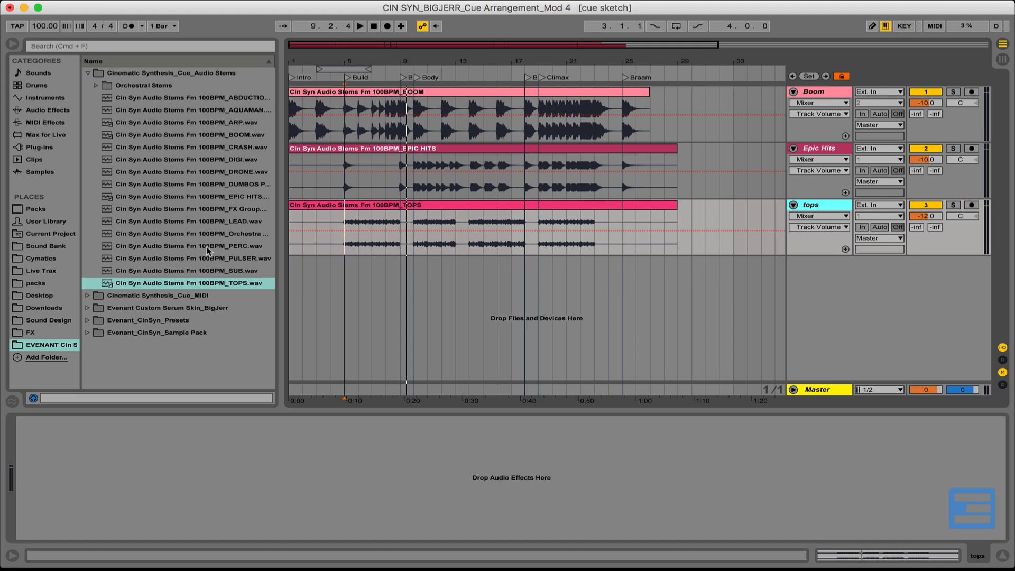
- Add the PERC stem to a new track starting at bar 1, set its volume to -11 dB, and audition it from the Body locator
drag(208, 251, 417, 289)
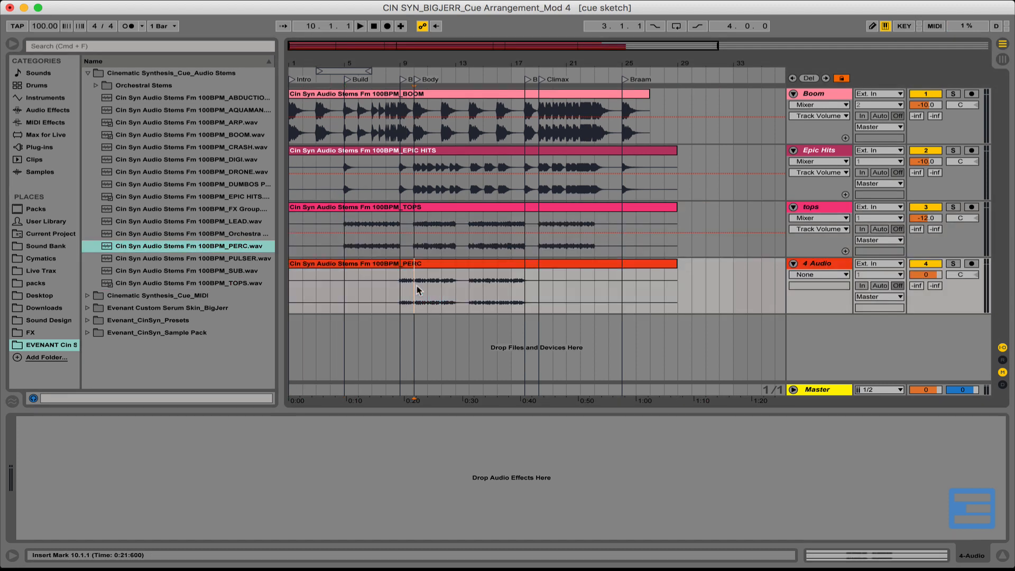
click(926, 274)
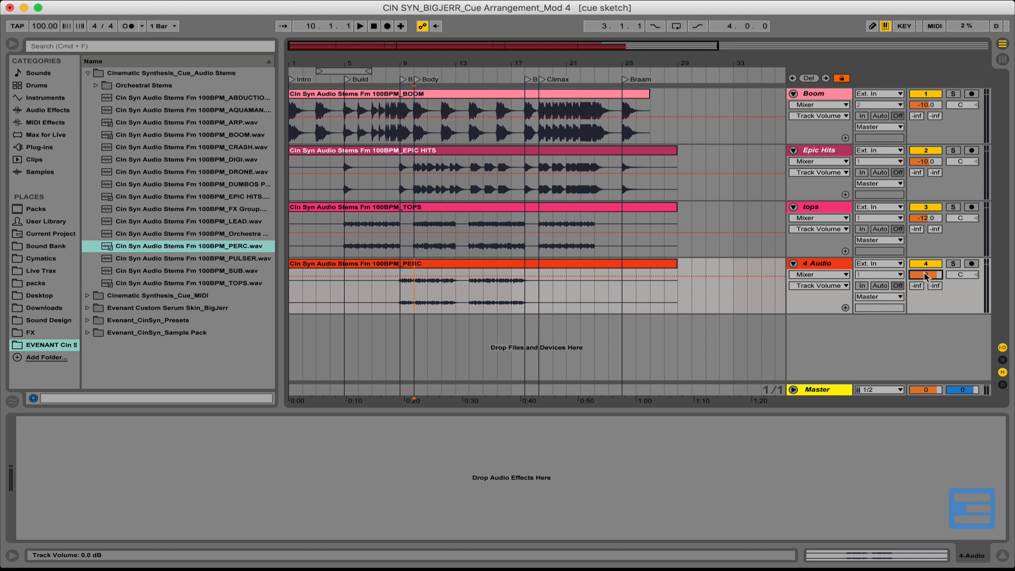
text(-11)
key(Return)
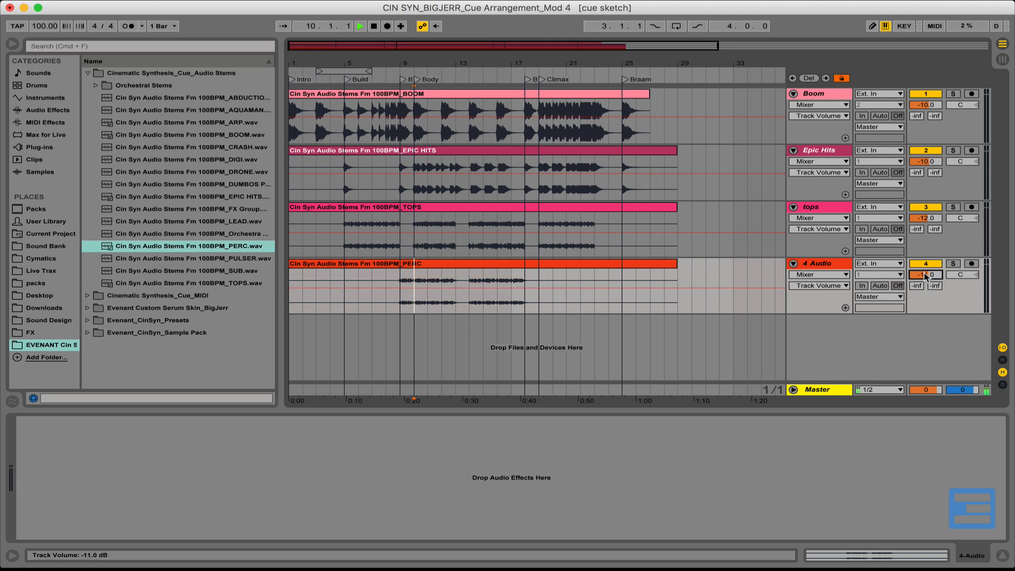
key(space)
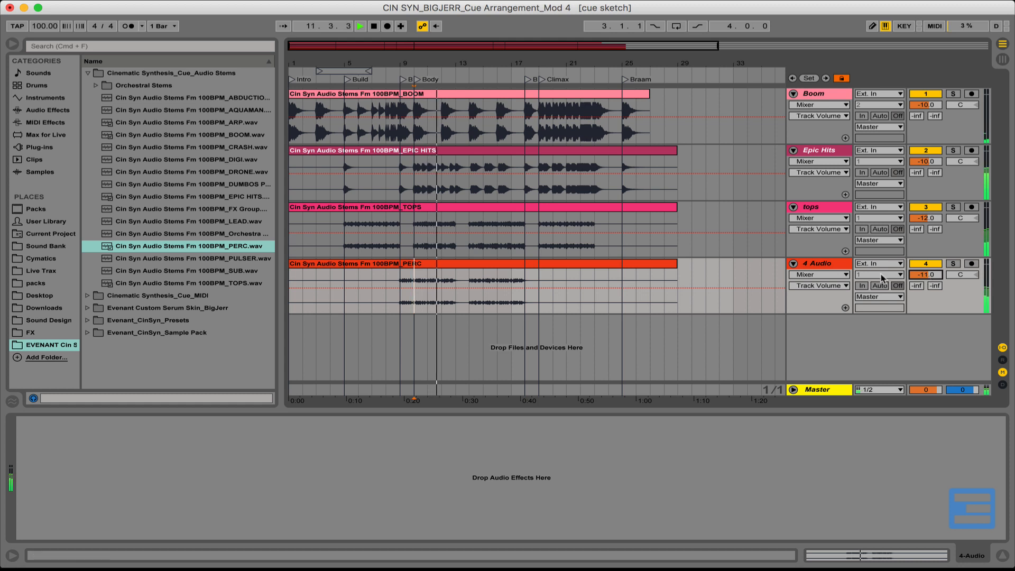
key(space)
- Rename the PERC stem's track as perc
click(825, 269)
key(super+r)
text(perc)
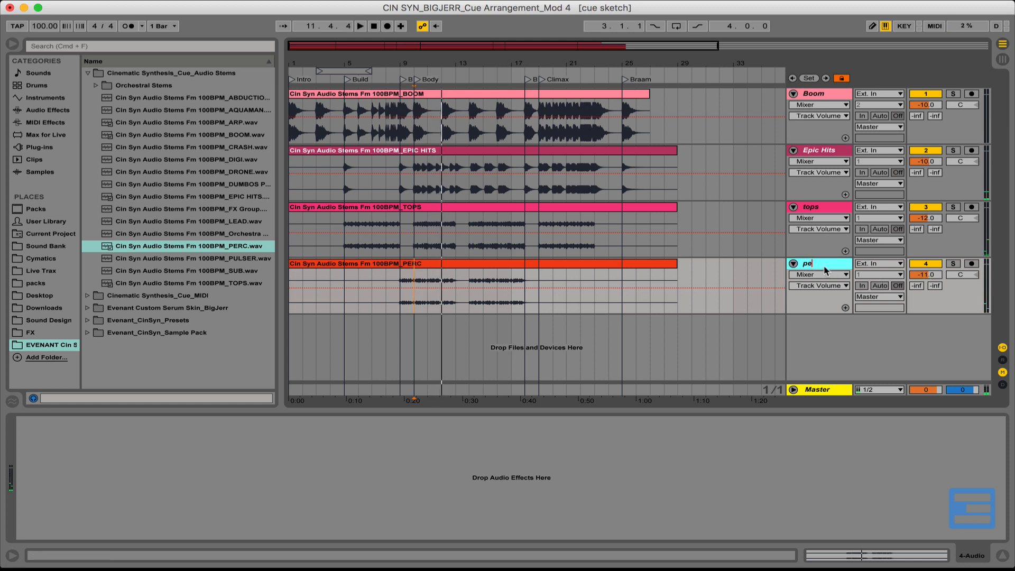
key(Return)
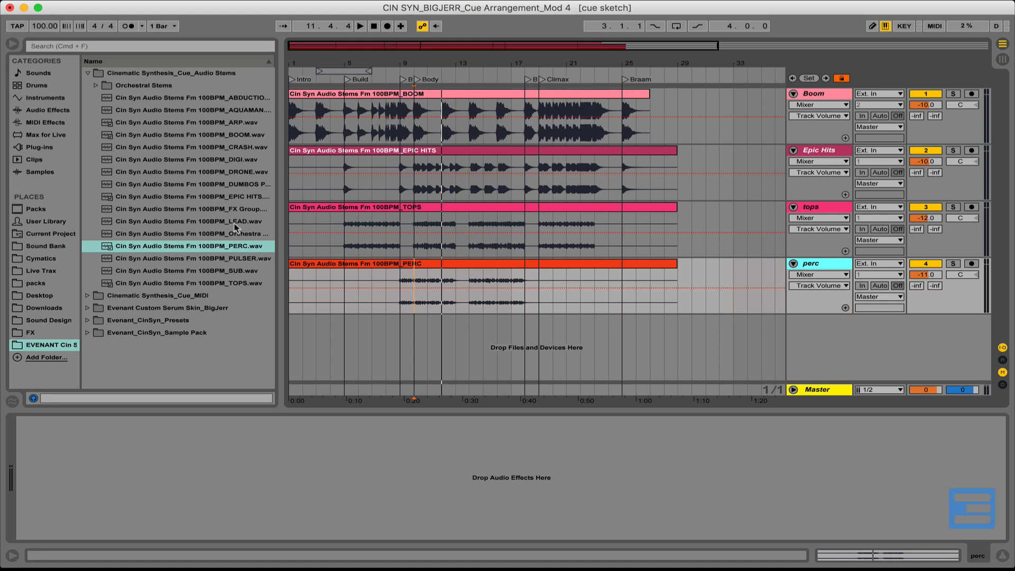
- Add the CRASH stem to a new track starting at bar 1, and audition it from the Build locator
drag(225, 148, 291, 329)
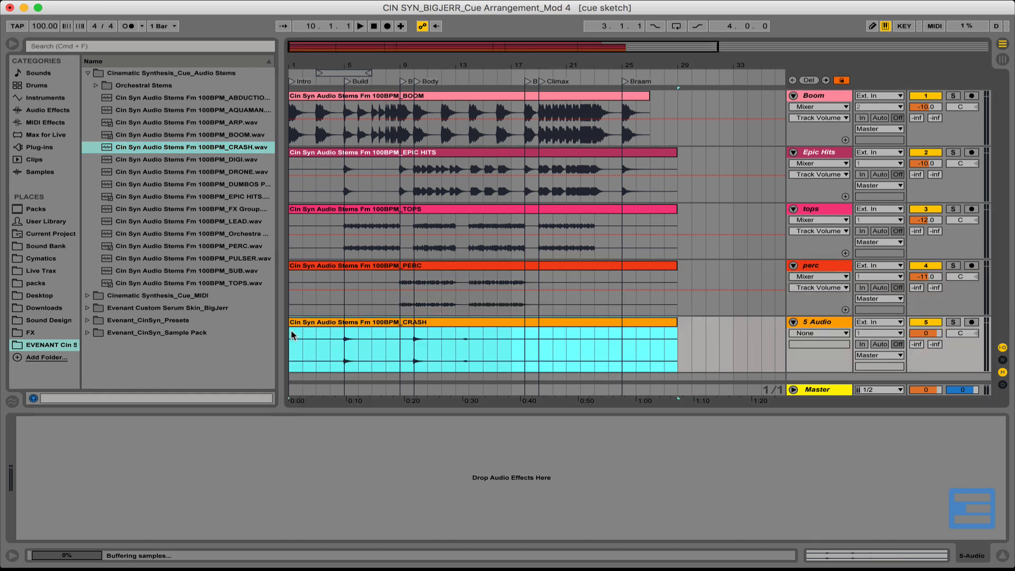
click(354, 346)
key(space)
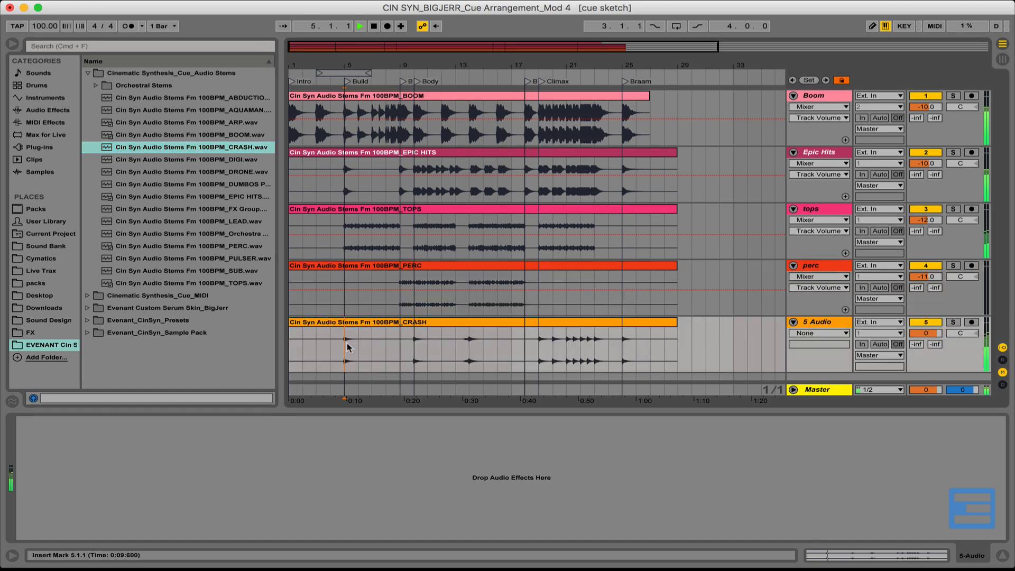
- Rename the CRASH stem's track as Crash
double_click(822, 324)
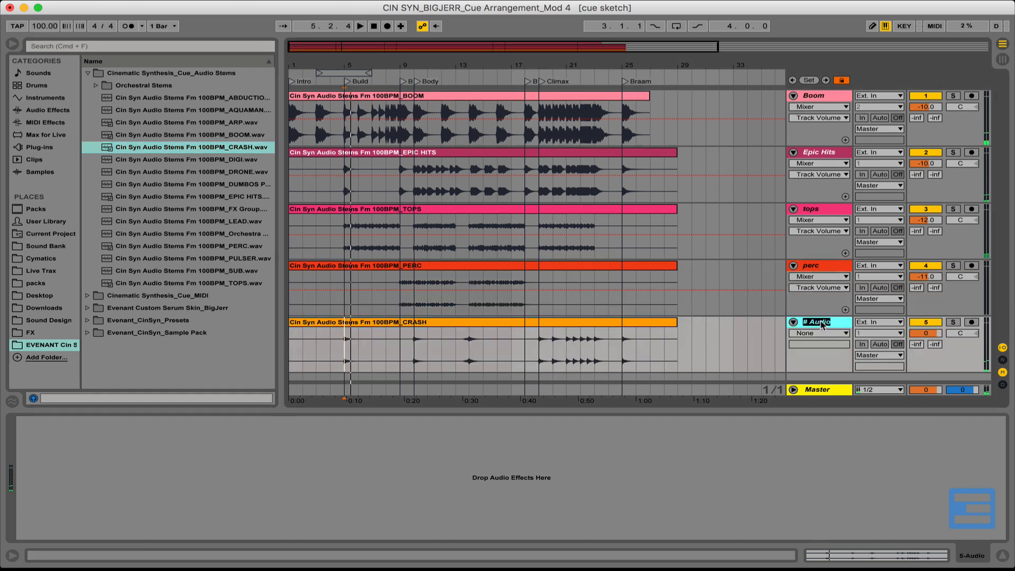
text(Crash)
key(Return)
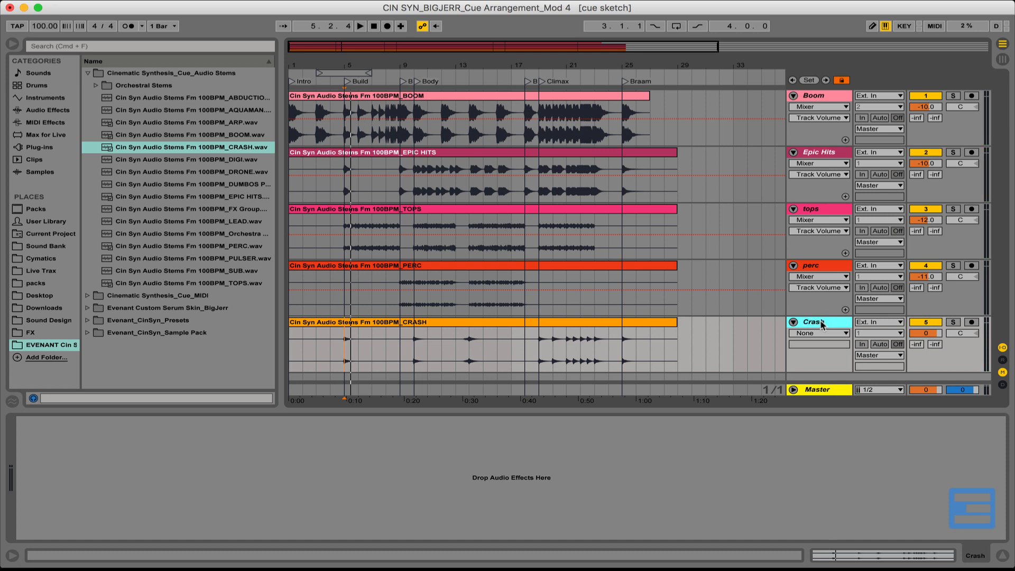
- Lower the Crash track's volume to -13 dB while repeatedly auditioning it from the Build locator
key(space)
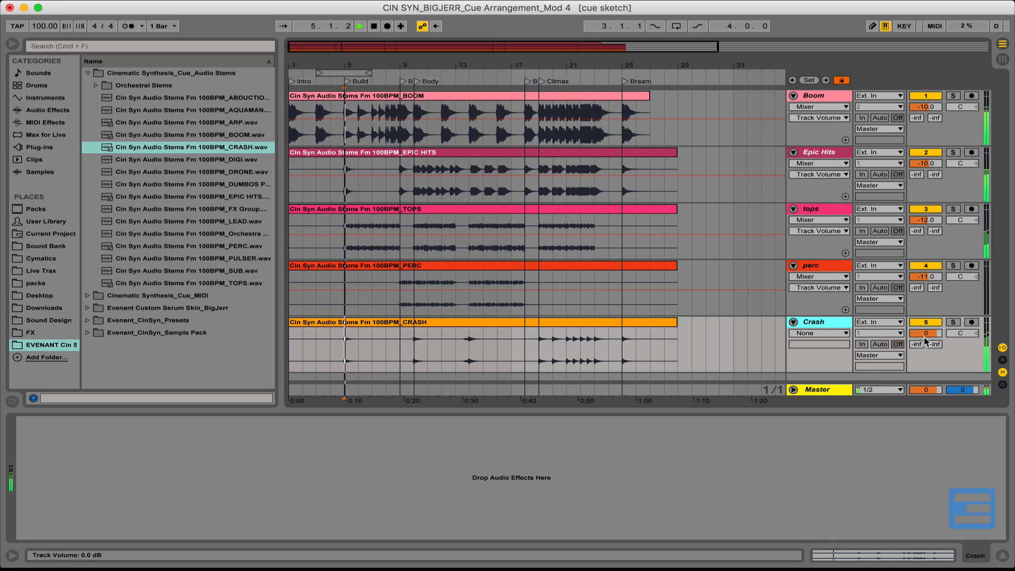
drag(925, 334, 926, 352)
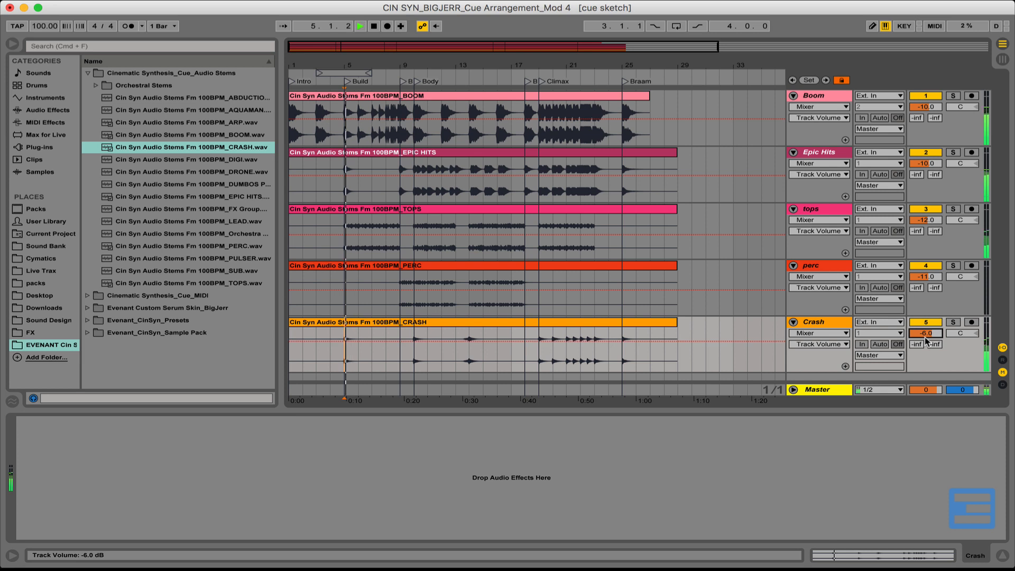
key(Down)
key(Down)
key(space)
key(space)
key(Down)
key(Down)
key(Down)
key(Down)
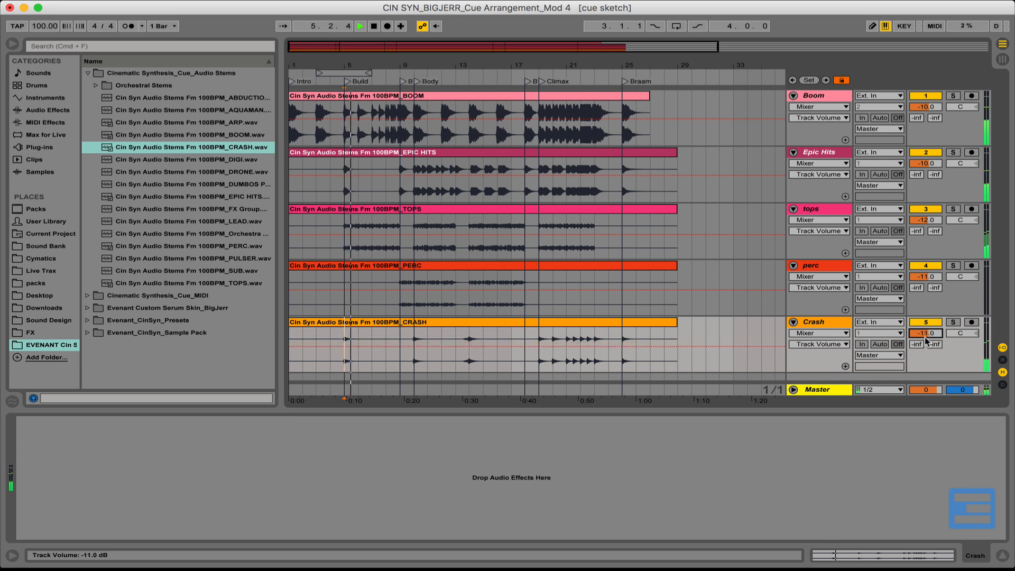
key(space)
key(space)
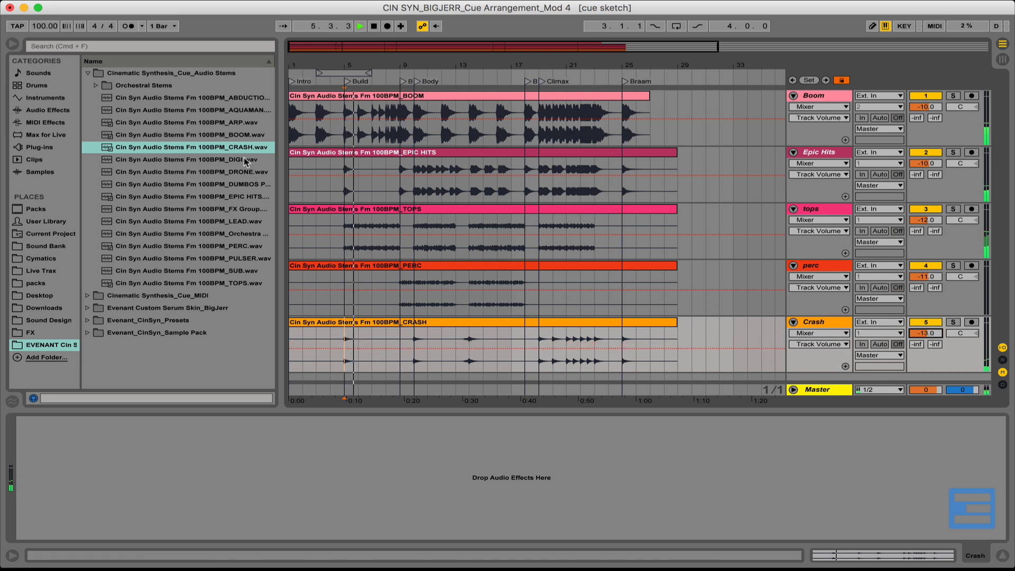
key(space)
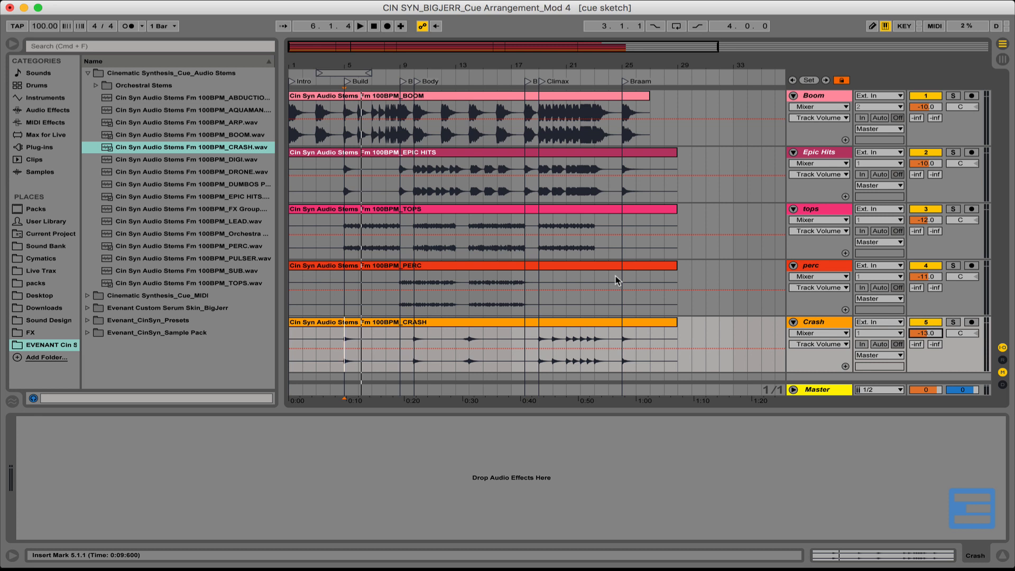
- Shrink the Boom track to a compact height that shows its waveform and track volume
click(812, 97)
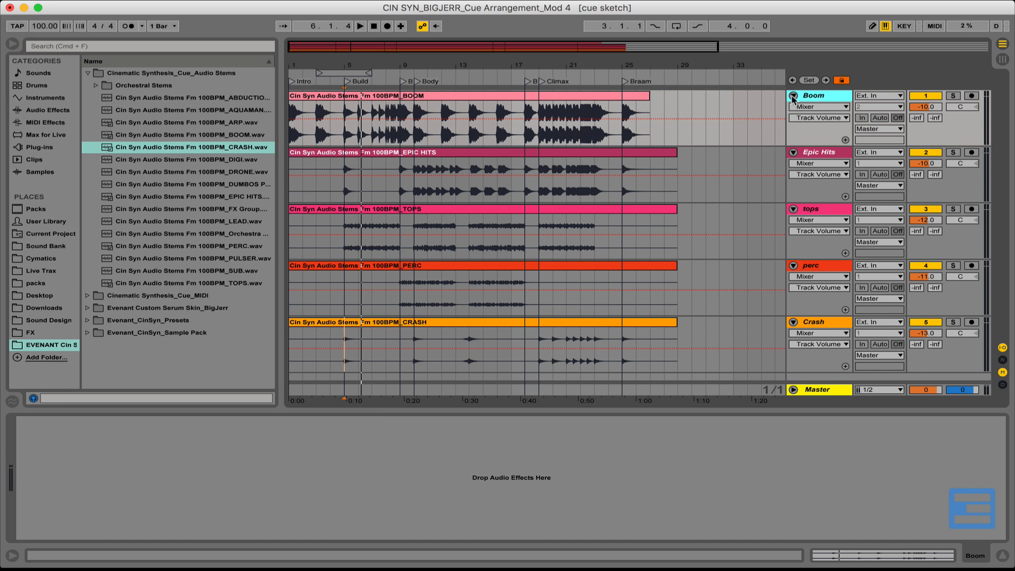
click(793, 96)
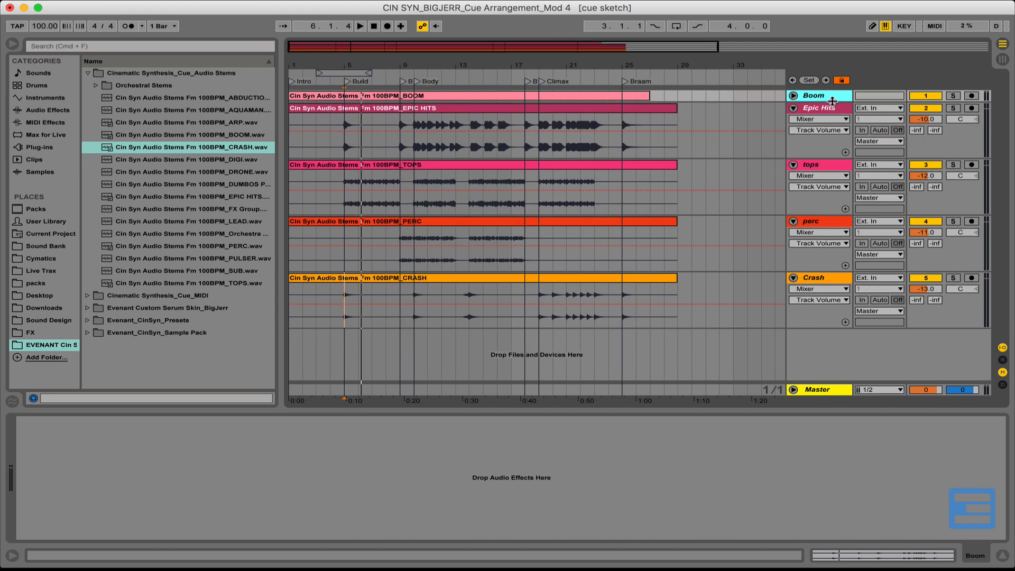
drag(832, 101, 832, 108)
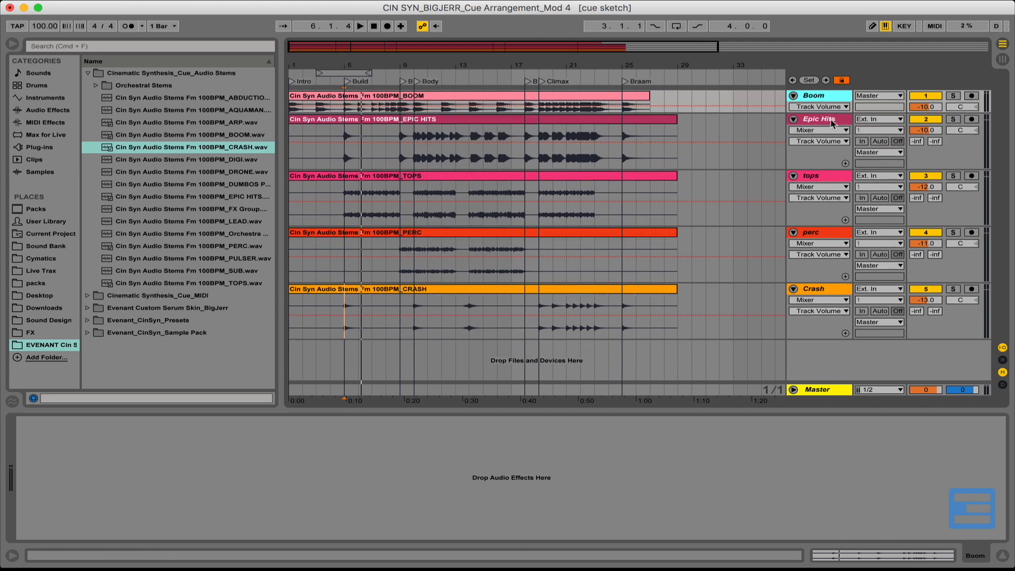
- Reduce the Epic Hits track's height to a compact lane that still shows its waveform and output routing
click(820, 121)
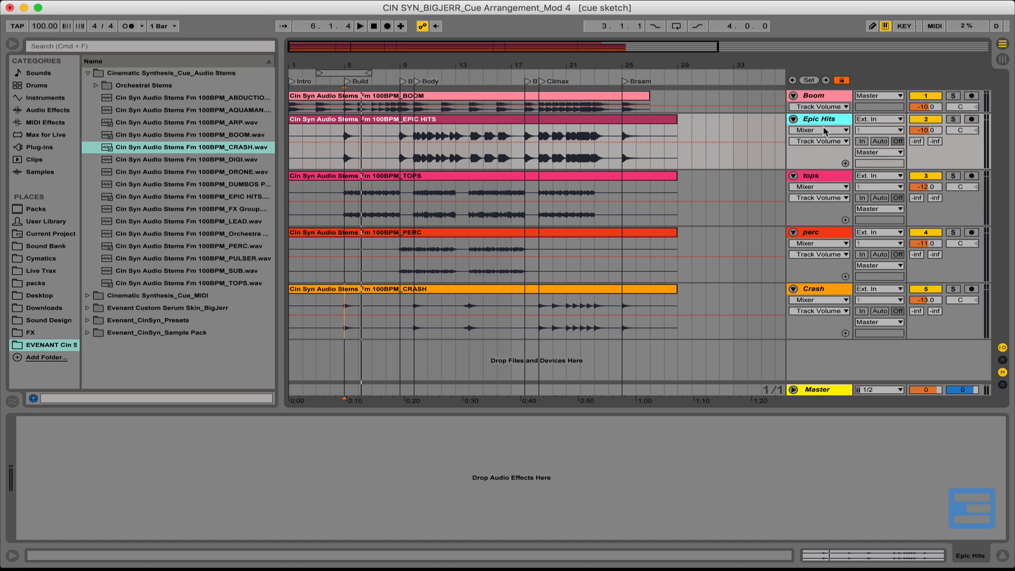
click(793, 120)
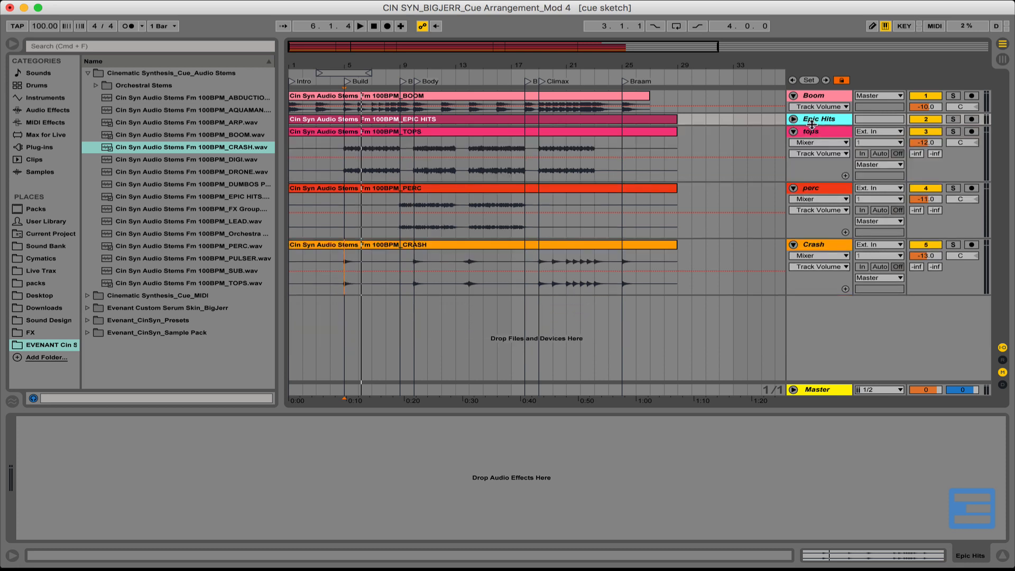
drag(813, 124, 816, 136)
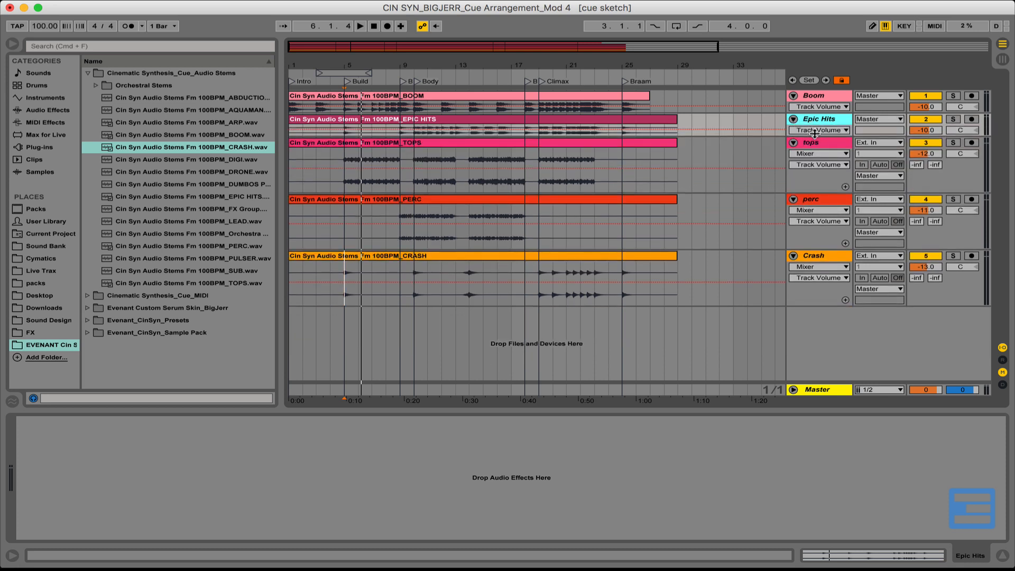
click(815, 133)
click(819, 124)
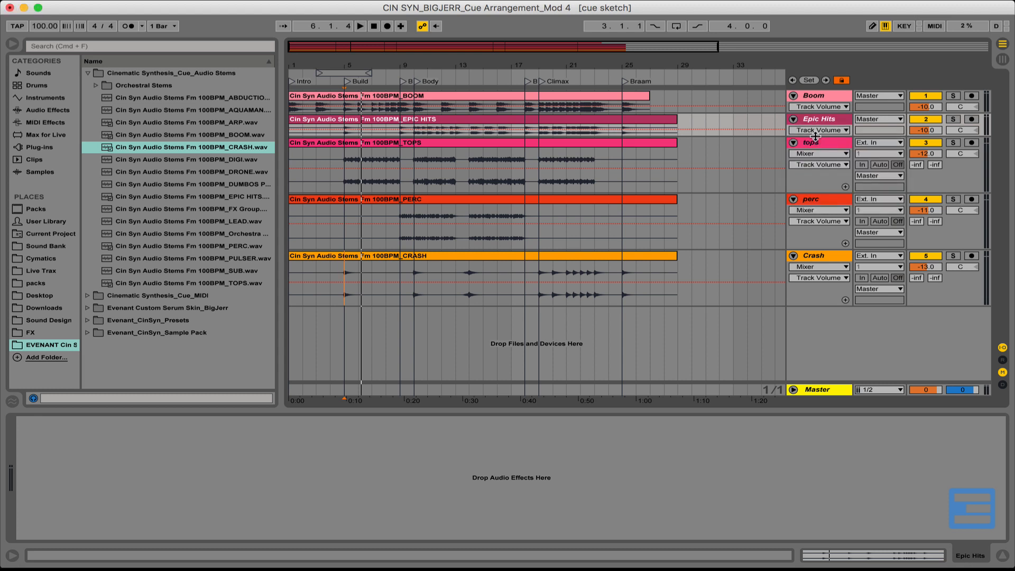
drag(815, 137, 817, 147)
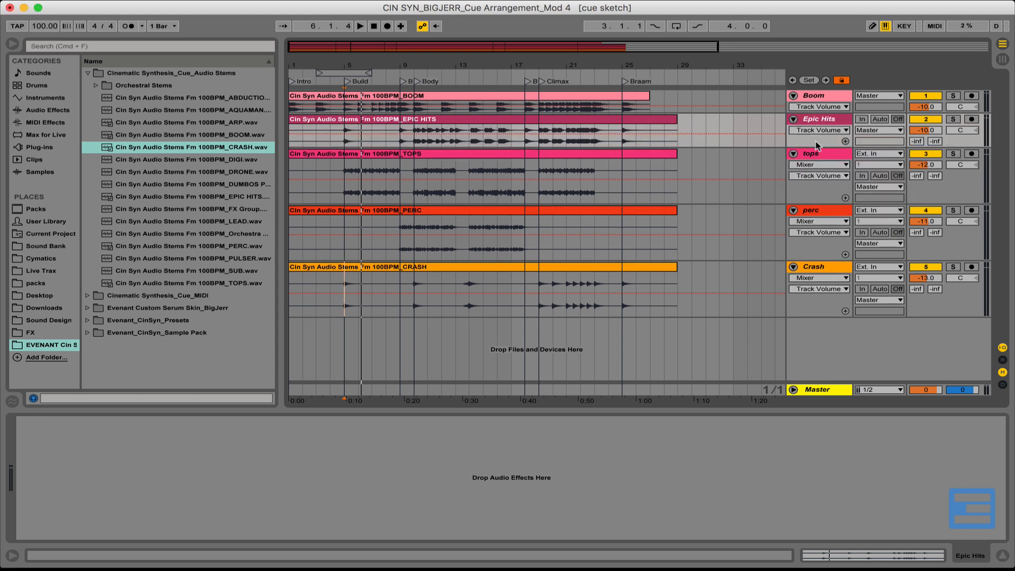
click(817, 123)
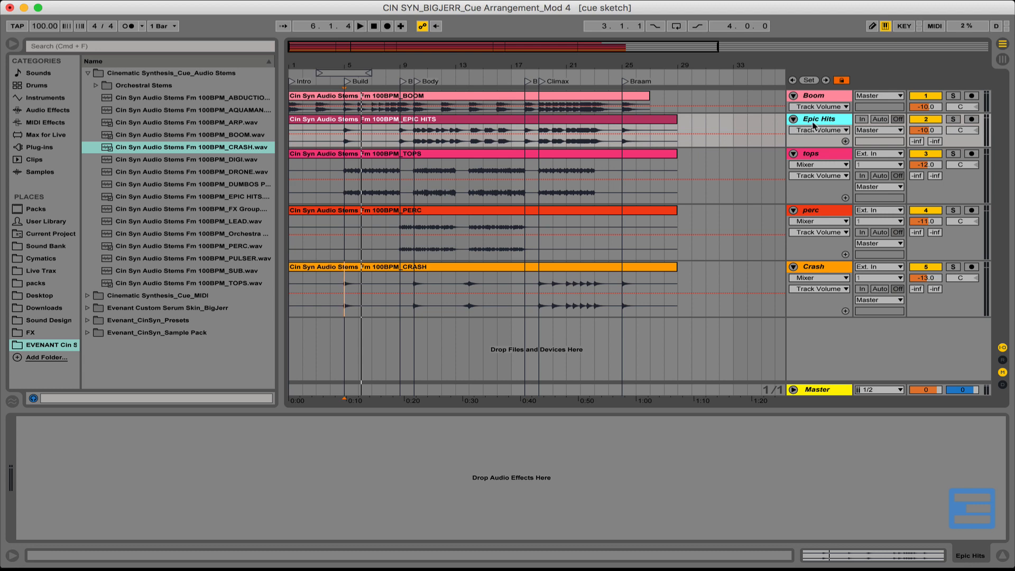
- Group the tops, perc and Crash tracks together
click(819, 154)
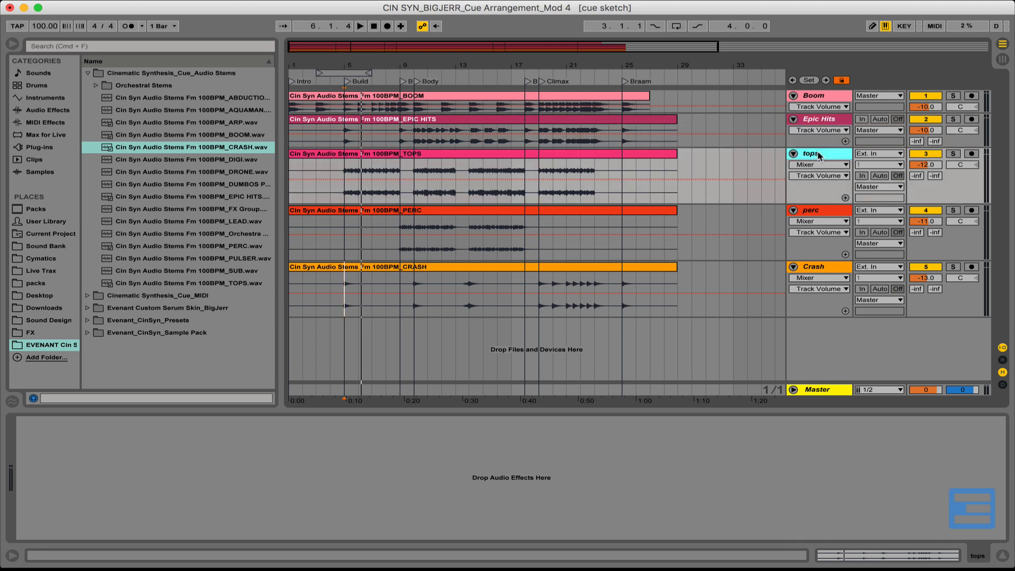
click(817, 211)
click(817, 268)
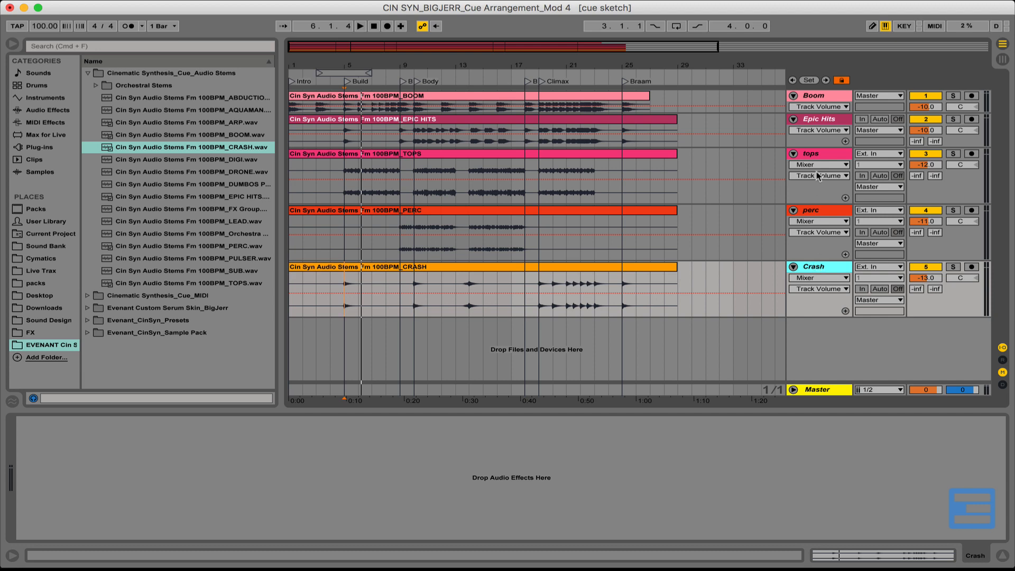
shift+click(818, 154)
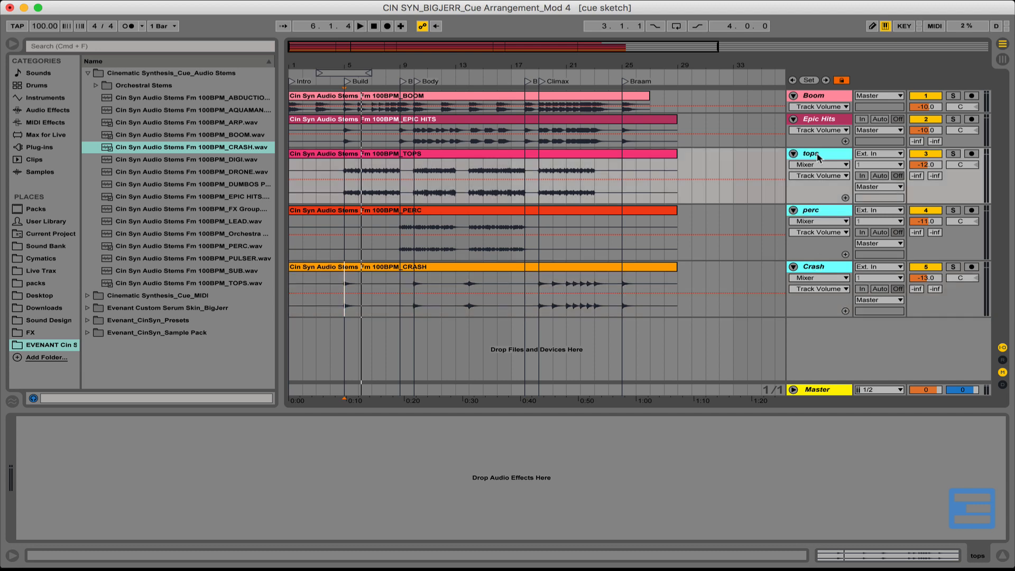
key(super+g)
- Rename the new track group as Perc
click(817, 155)
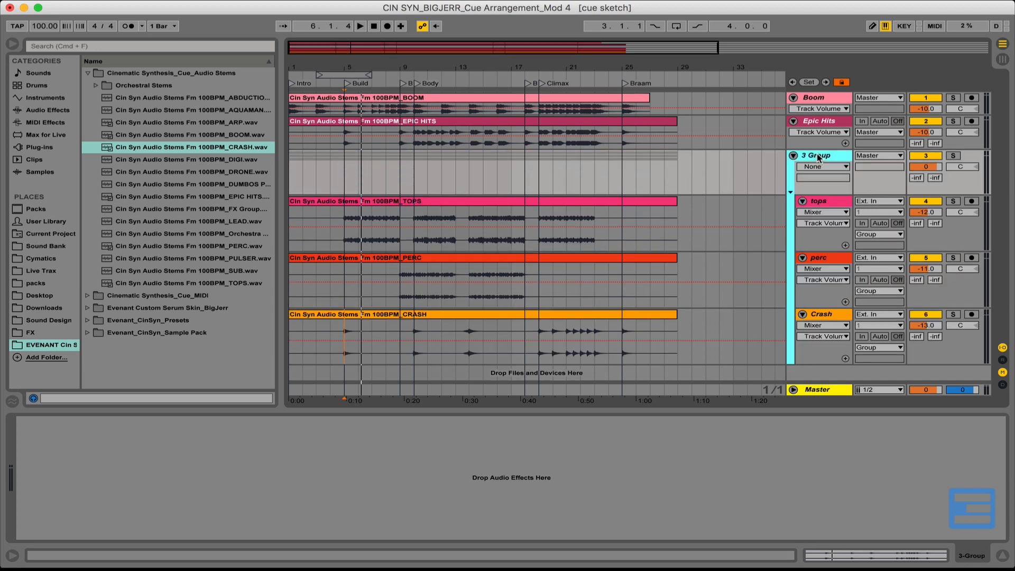
key(super+r)
text(P)
key(Return)
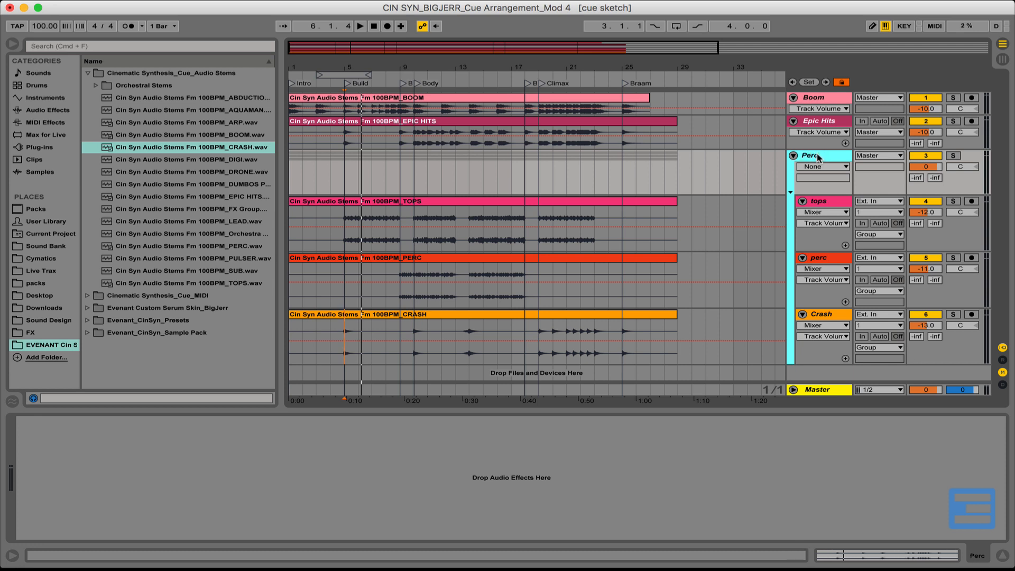
- Color the Perc group and its tops, perc and Crash tracks olive green
right_click(818, 156)
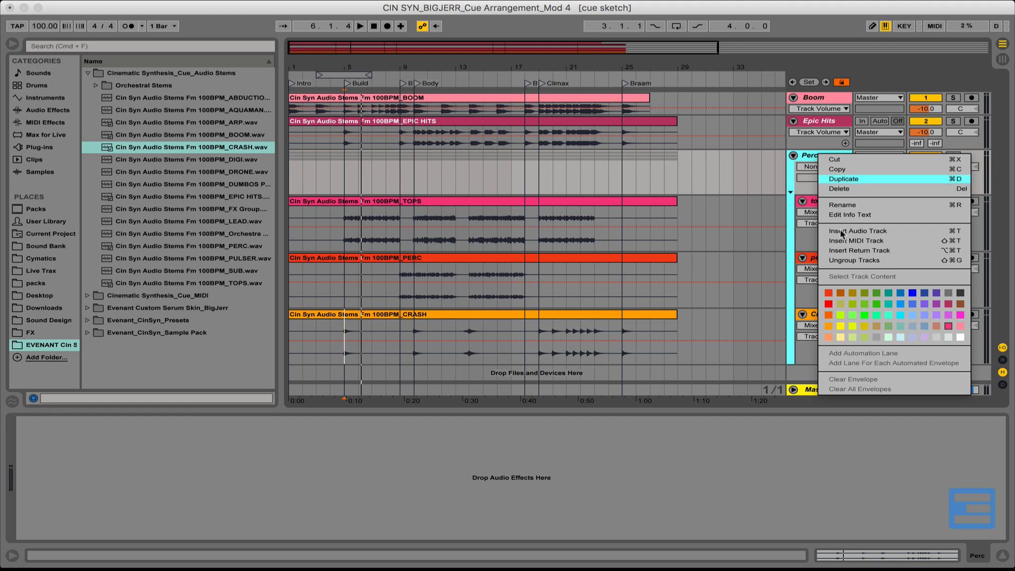
click(862, 294)
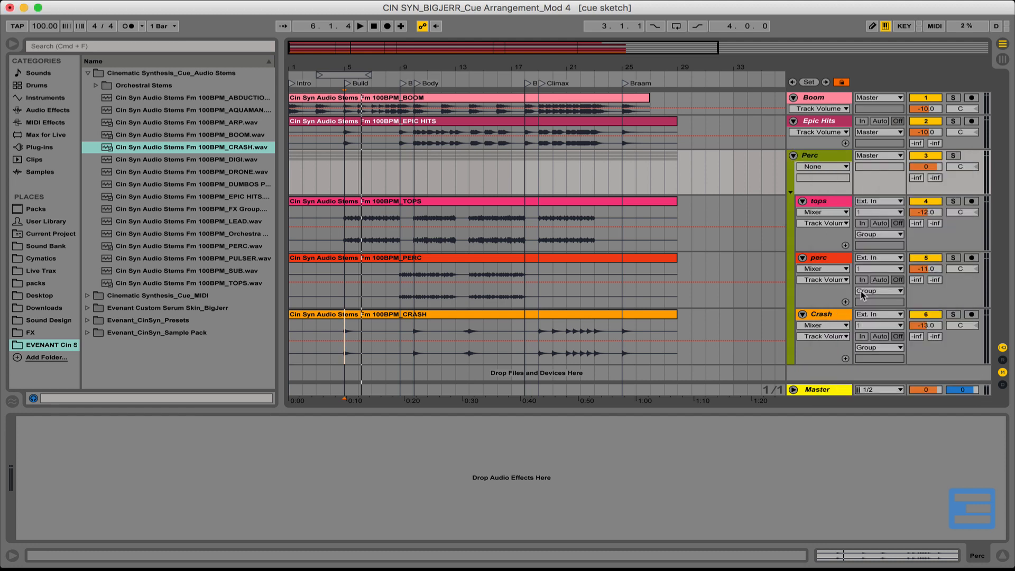
click(828, 201)
click(823, 319)
right_click(823, 319)
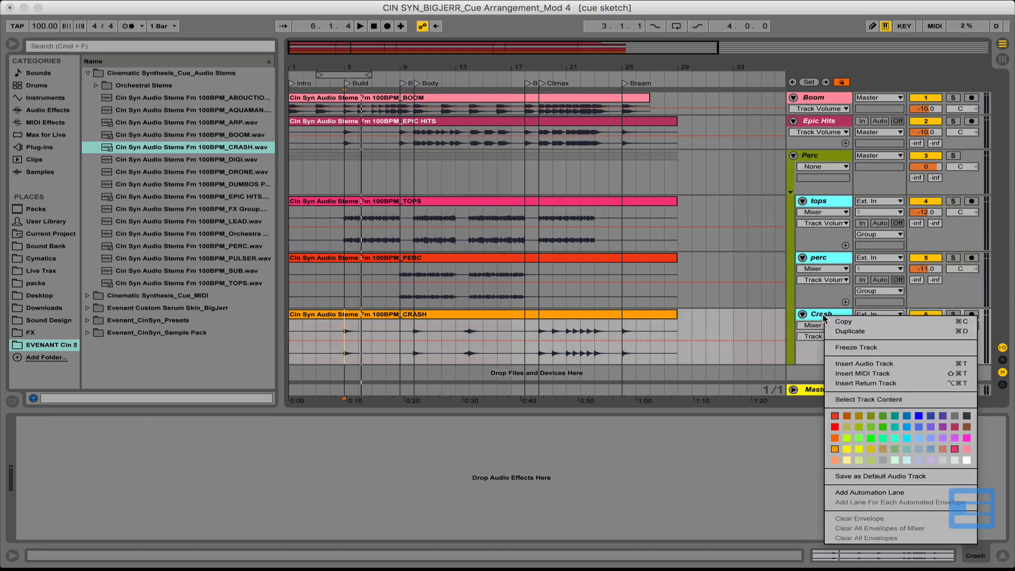
click(873, 417)
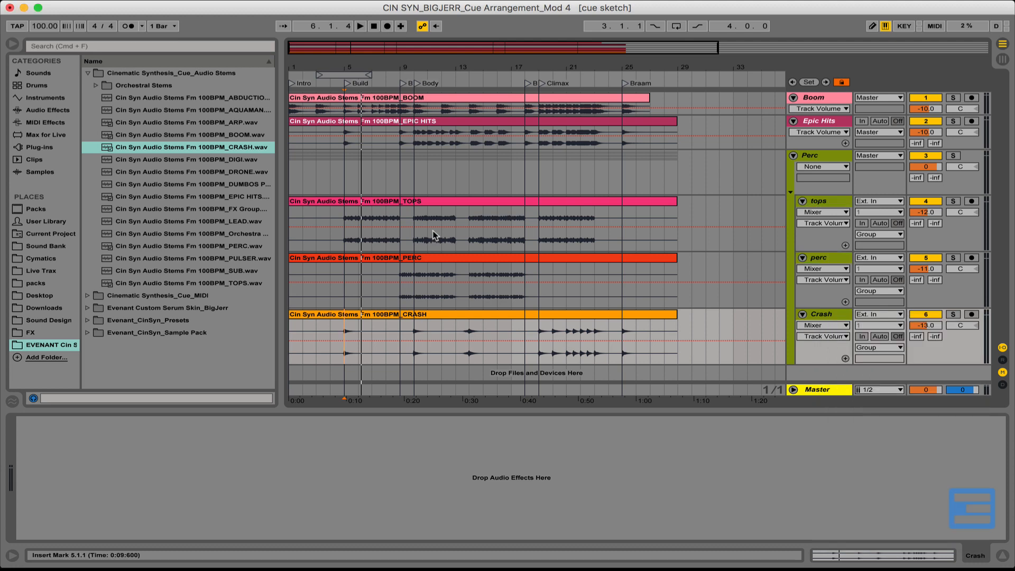
- Recolor the TOPS, PERC and CRASH clips olive green to match their group
click(421, 201)
shift+click(439, 270)
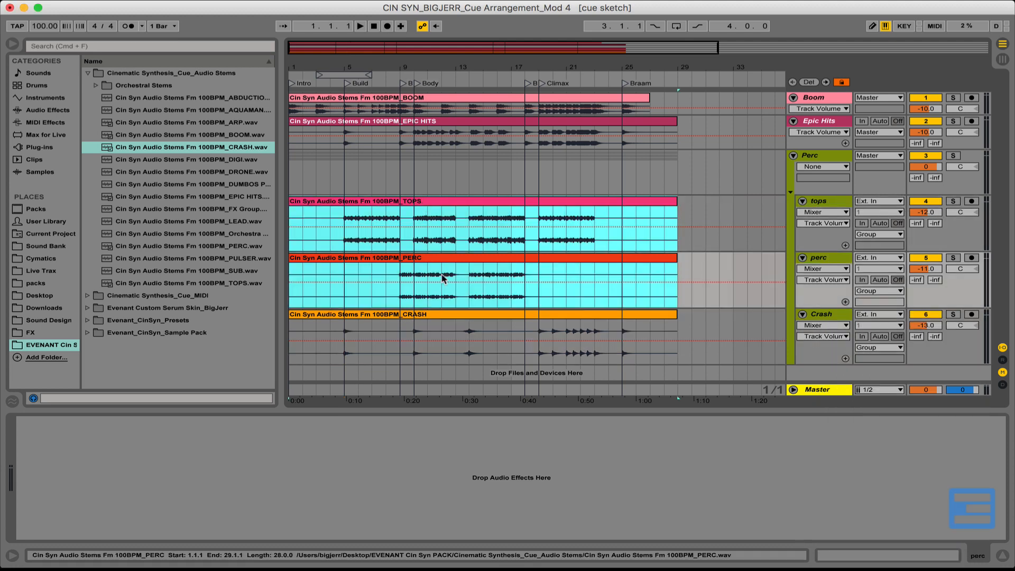
shift+click(449, 317)
right_click(449, 316)
click(494, 455)
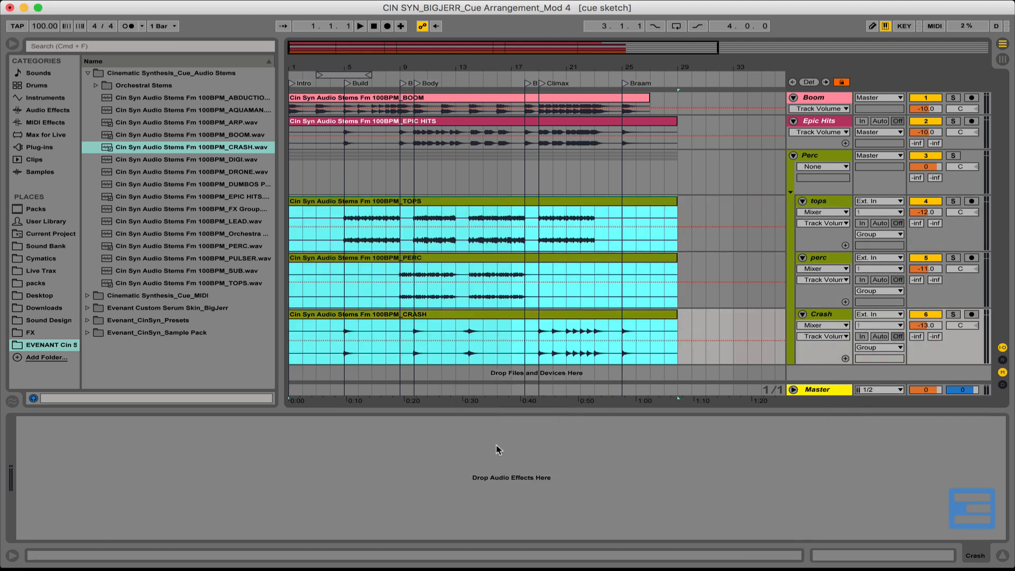
click(728, 230)
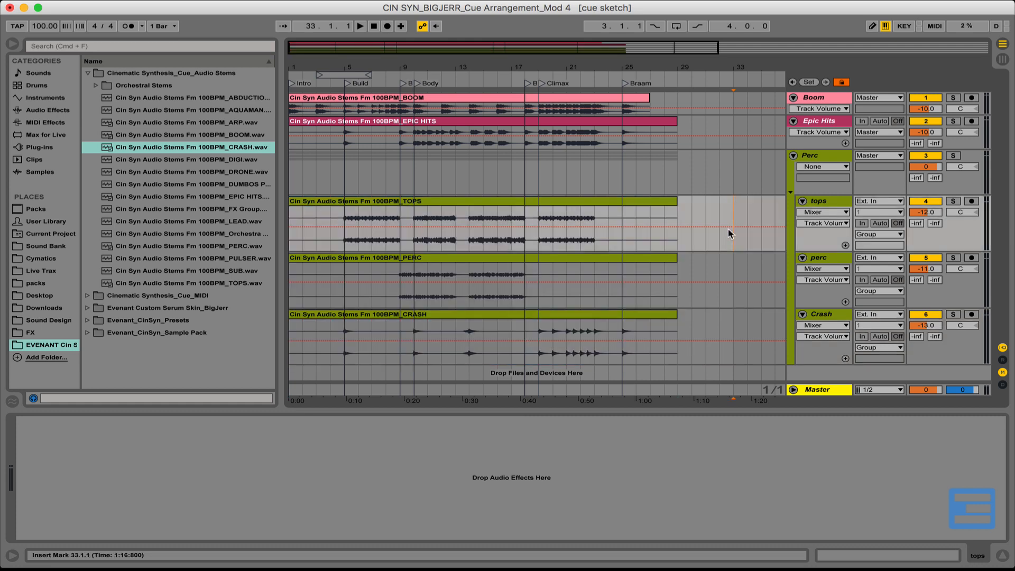
- Collapse the Perc group and audition the arrangement from the Body locator at bar 10
click(791, 193)
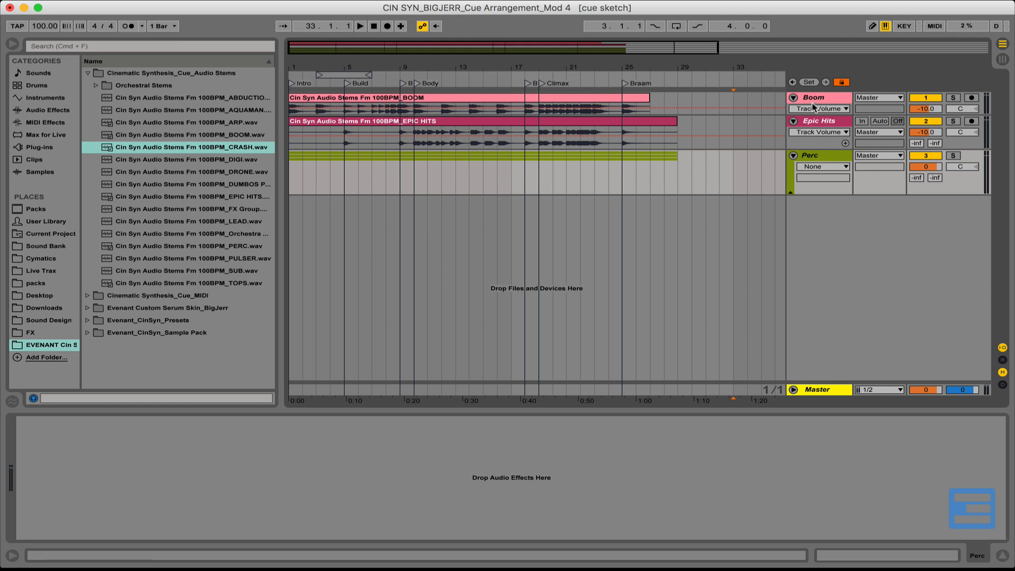
click(408, 174)
key(space)
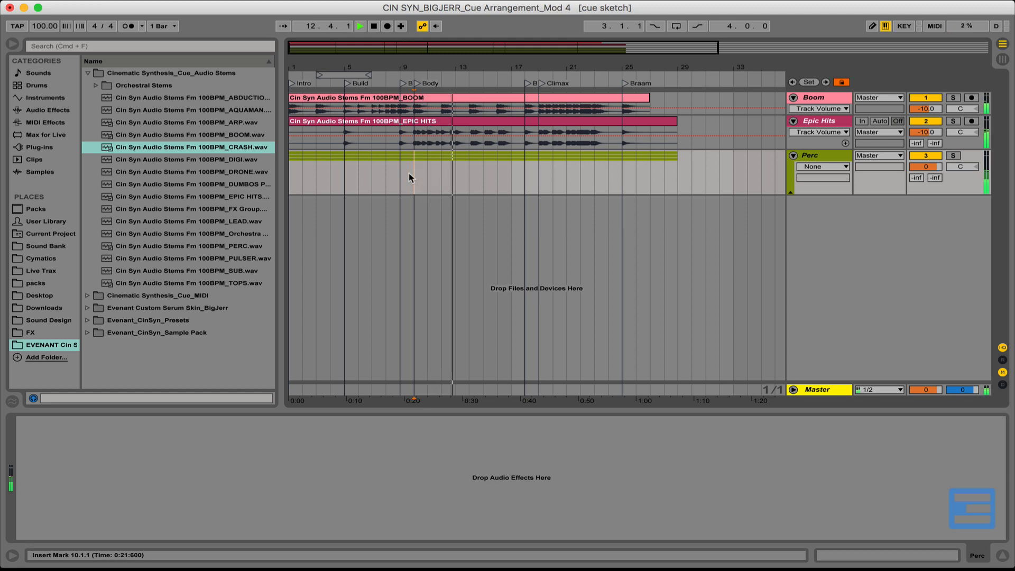
key(space)
- Add the FX Group stem to a new track below the Perc group, starting at bar 1
click(224, 209)
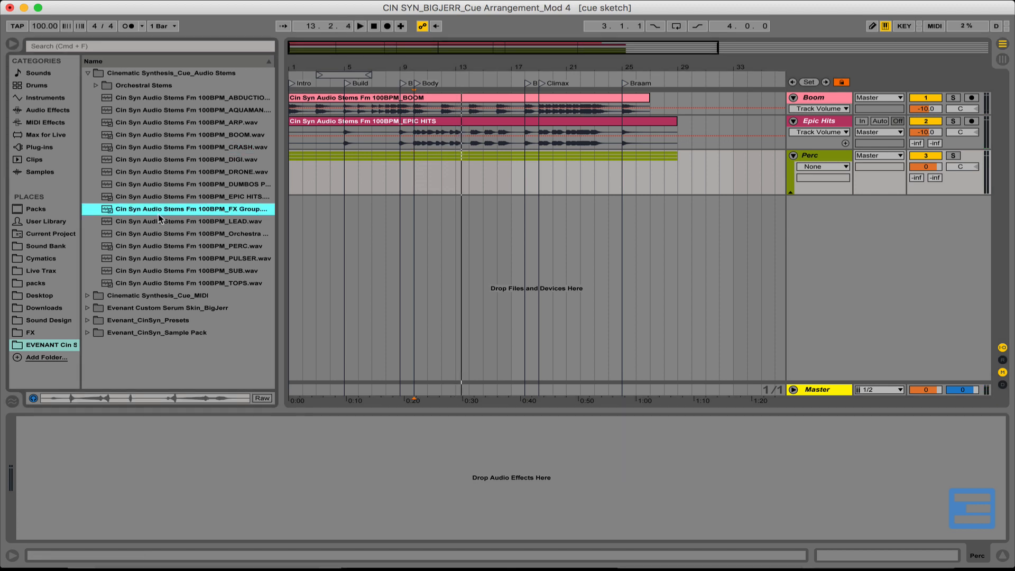
drag(127, 215, 293, 202)
click(294, 202)
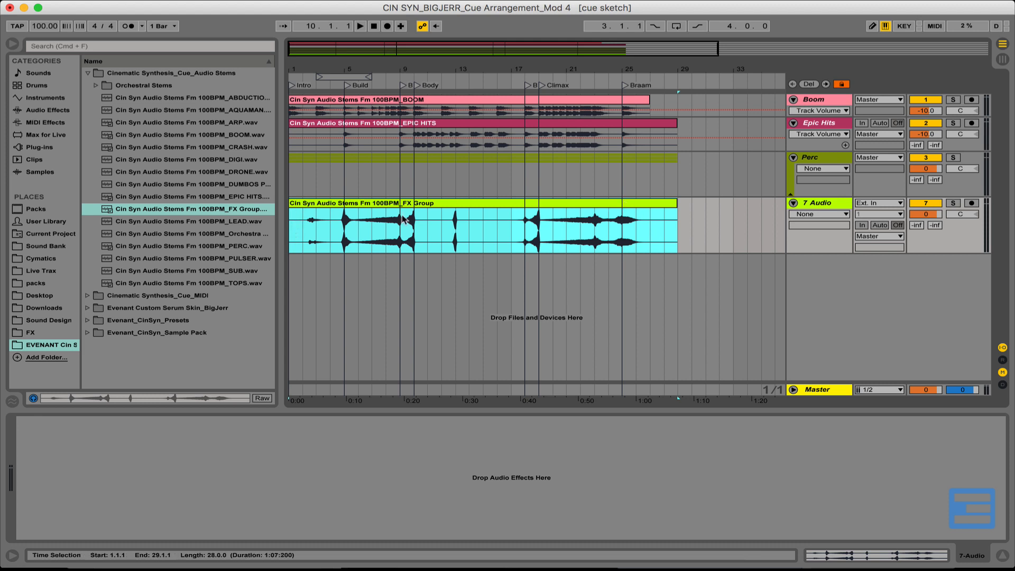
- Rename the FX Group stem's track as FX
click(830, 202)
key(super+r)
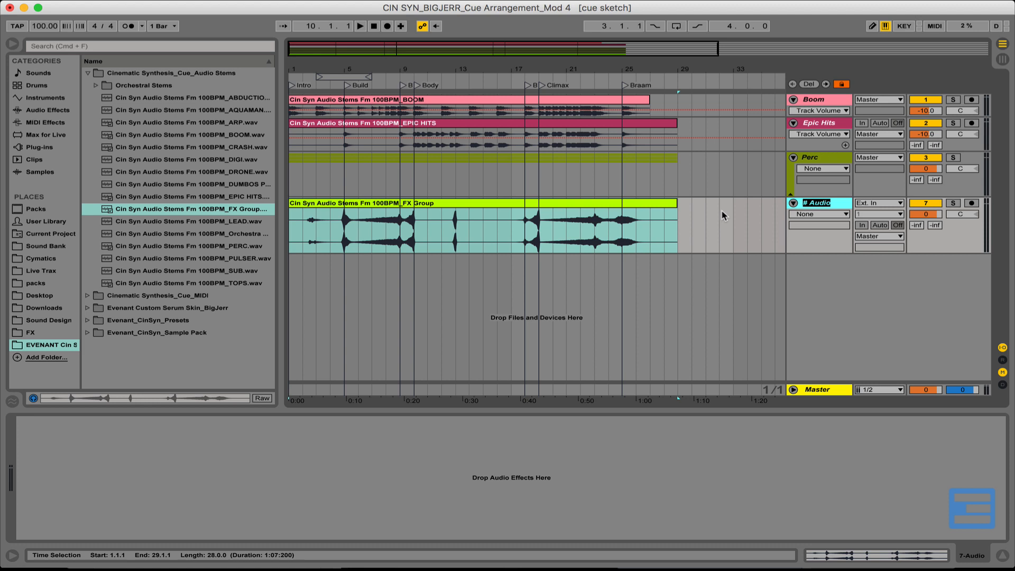
text(FX)
key(Return)
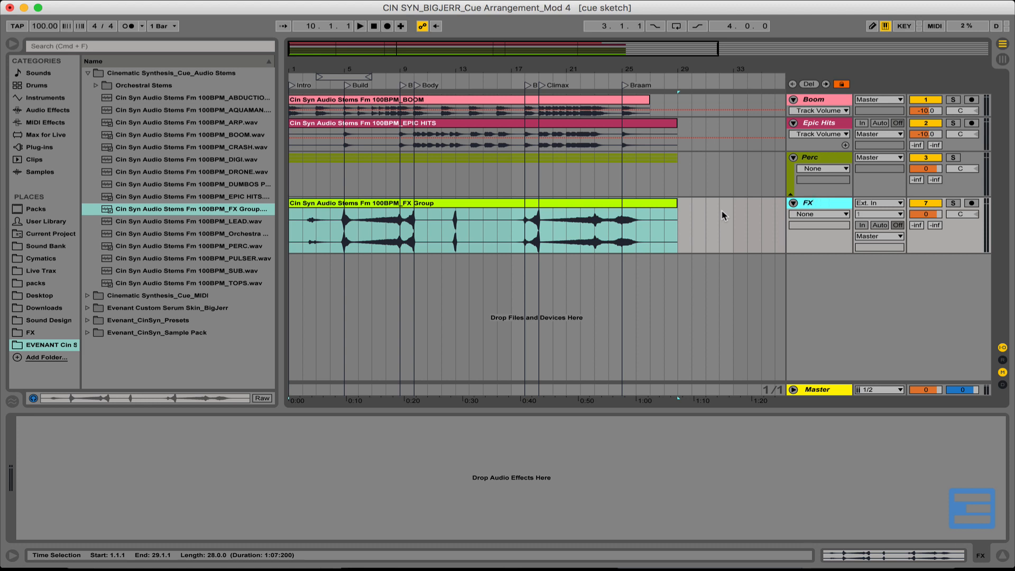
- Set the FX track's volume to -10 dB and start playing the arrangement
click(920, 215)
text(-10)
key(Return)
click(317, 217)
key(space)
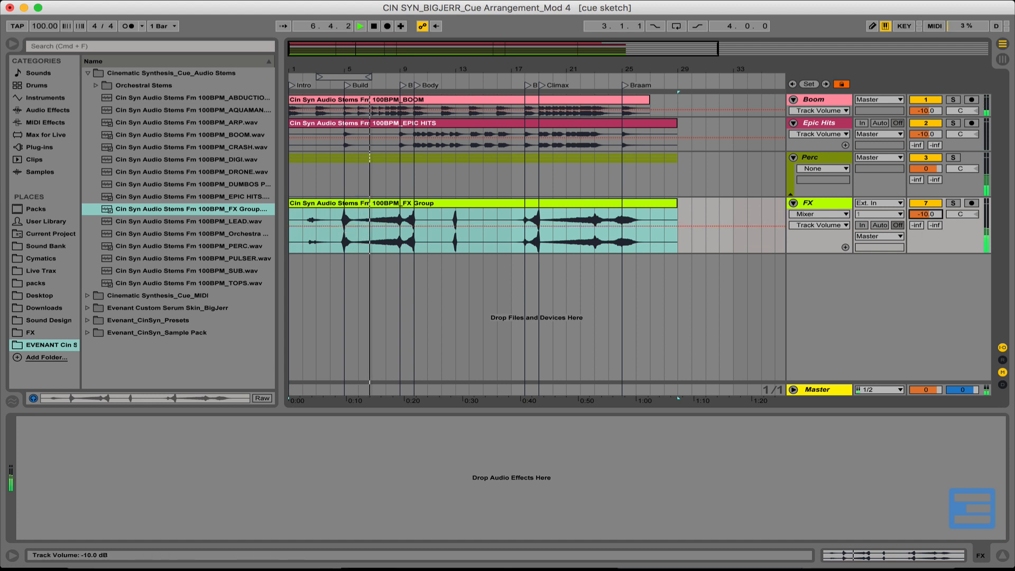
- Lower the FX track's volume to -15 dB during playback, and stop after the Body section begins
drag(926, 213, 927, 217)
key(Down)
key(Down)
key(Down)
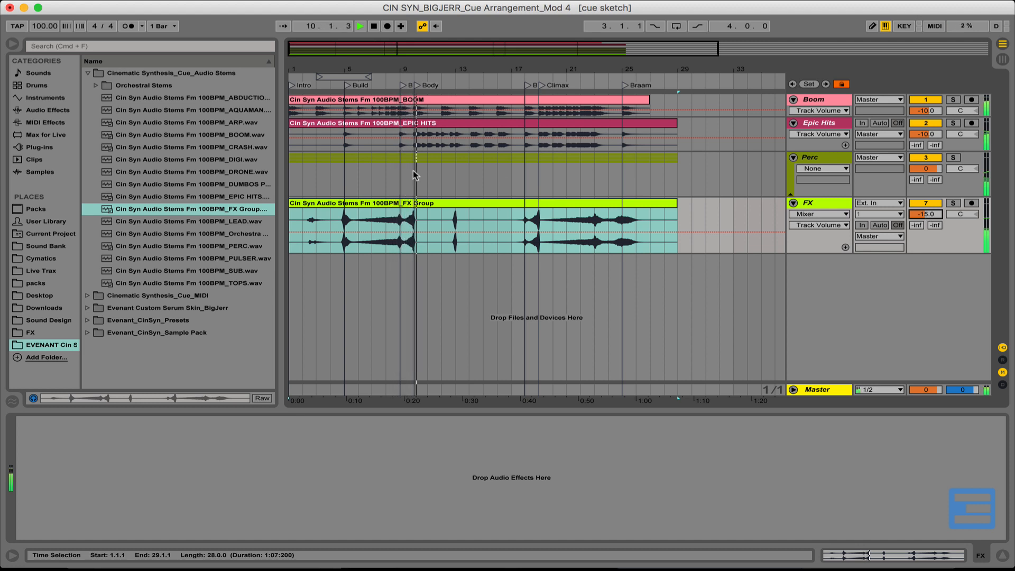
key(space)
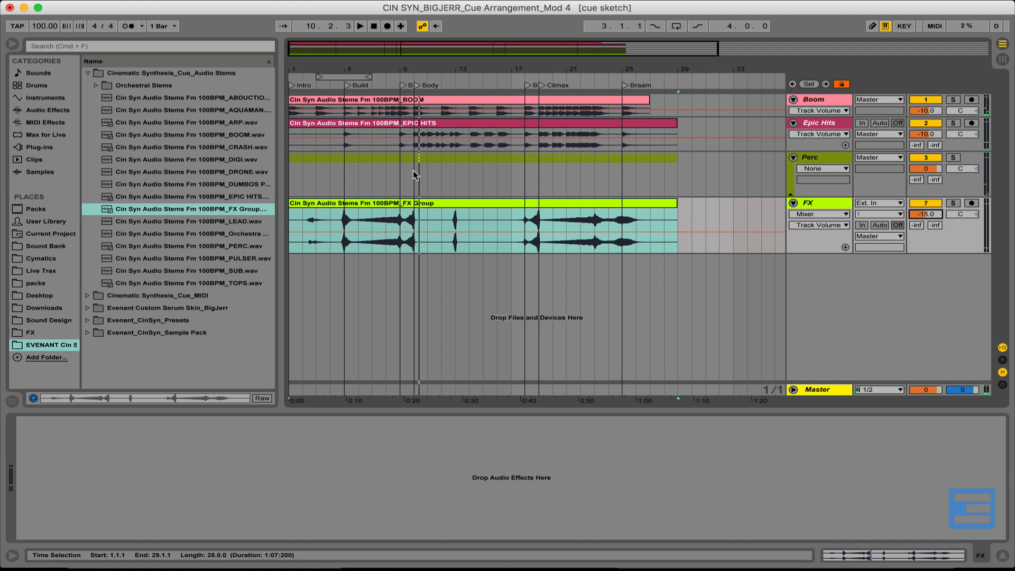